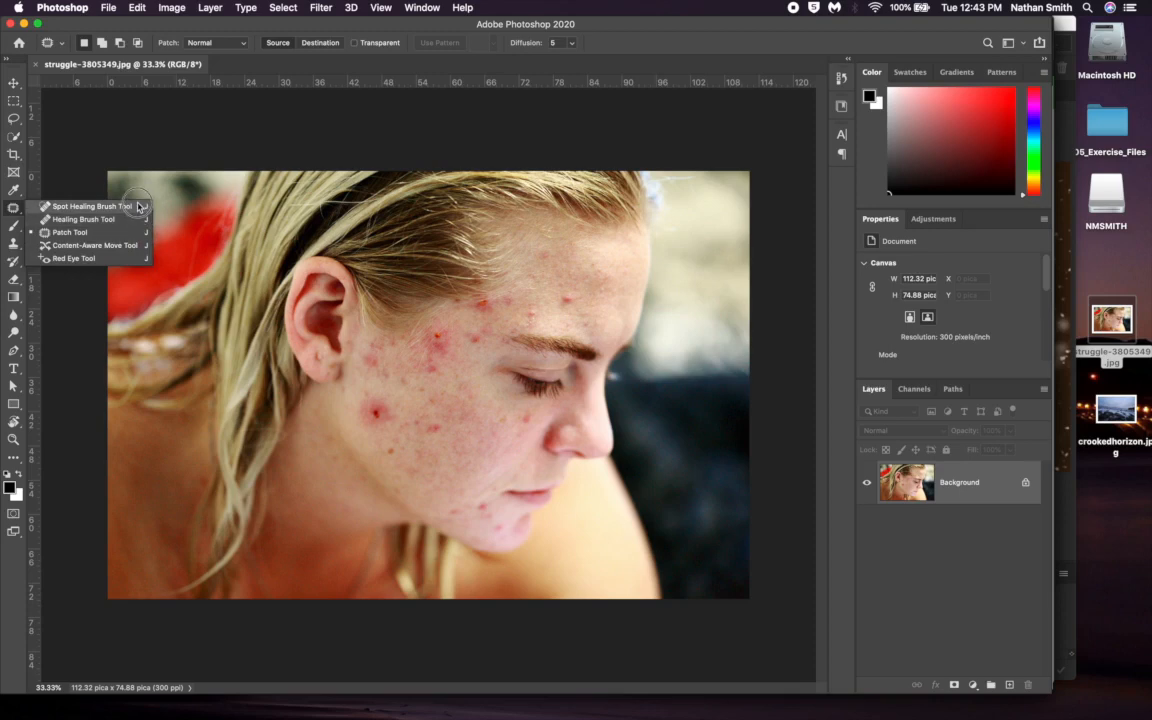
Activate the Spot Healing Brush tool from the group of healing tools.
click(92, 206)
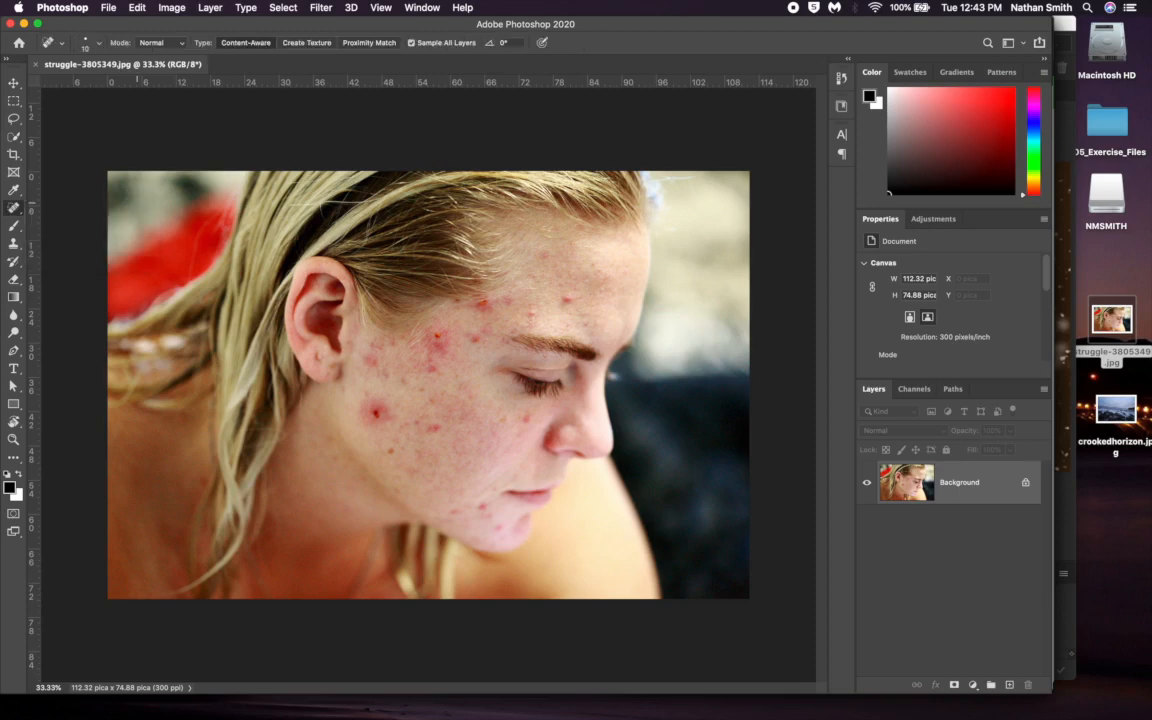
key(shift+j)
key(shift+j)
key(shift+j)
key(shift+j)
key(shift+j)
click(16, 208)
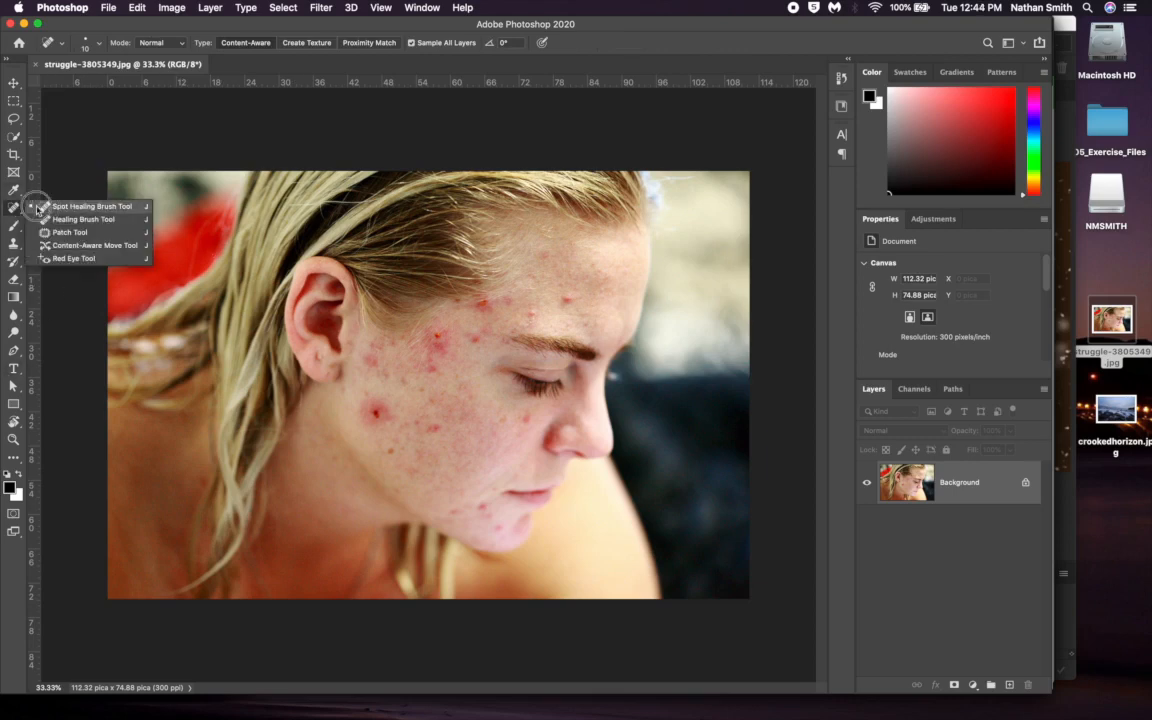
click(49, 208)
click(15, 211)
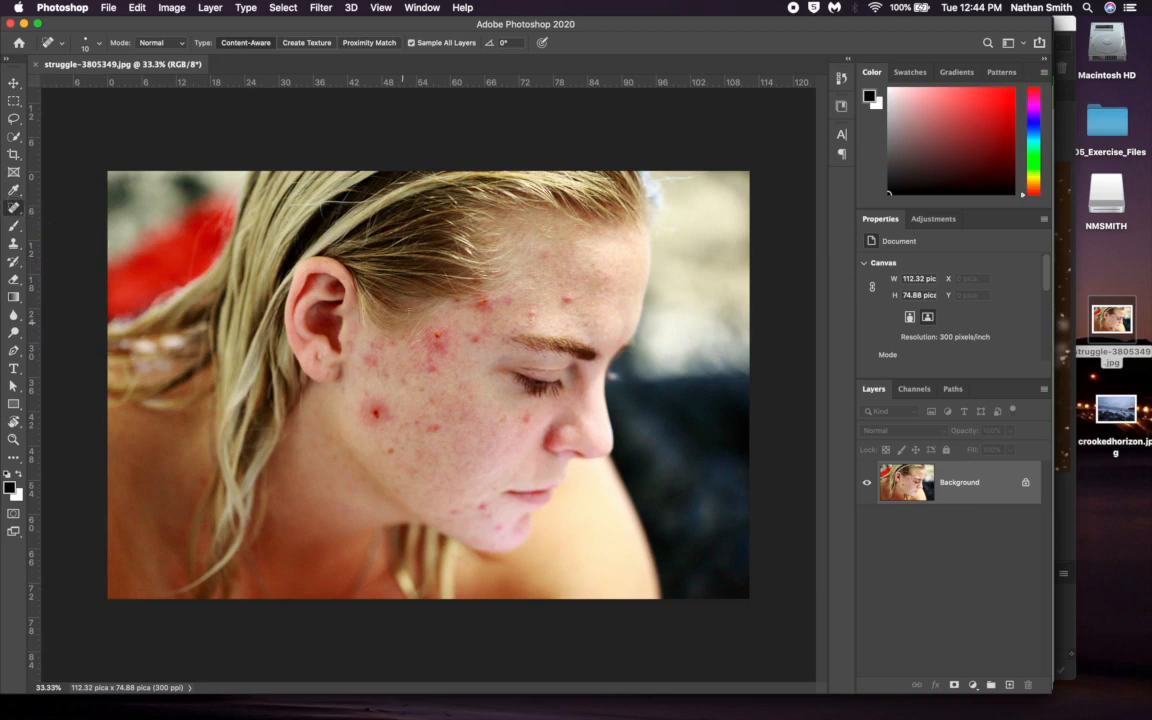
Enlarge the Spot Healing Brush to a soft 146-pixel tip for the large cheek blemish and add a new empty layer.
click(537, 493)
key(super+equal)
key(super+equal)
key(super+equal)
key(super+equal)
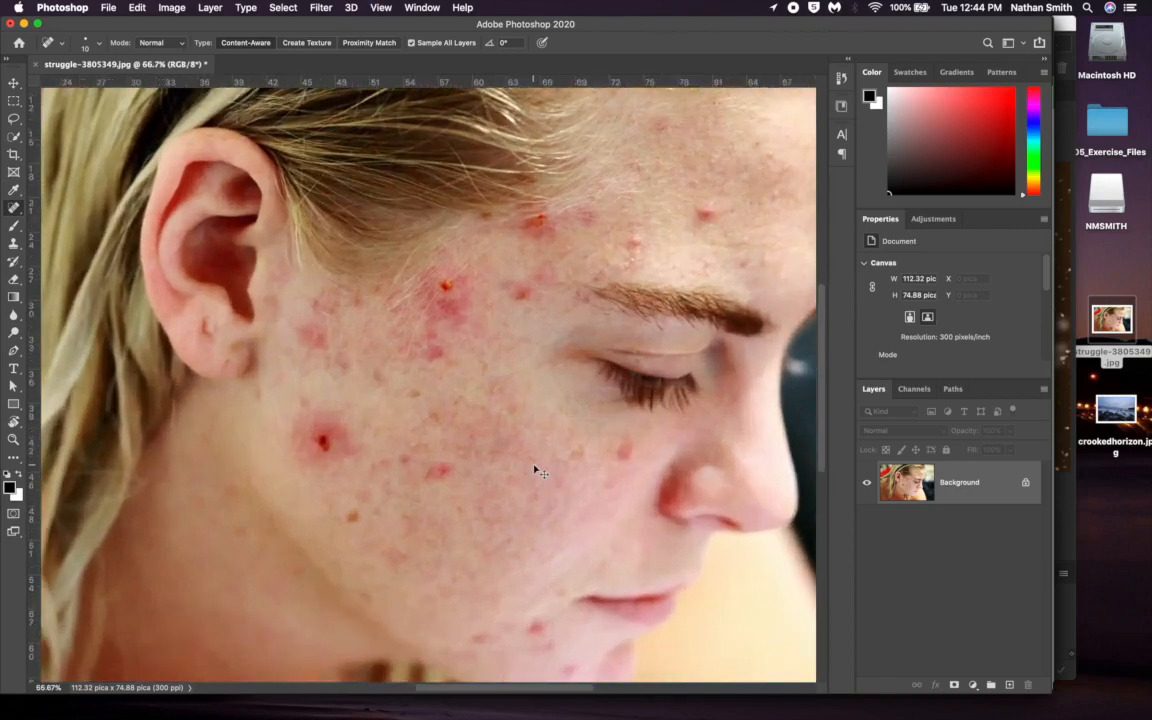
scroll(537, 471, down, 5)
scroll(537, 471, left, 5)
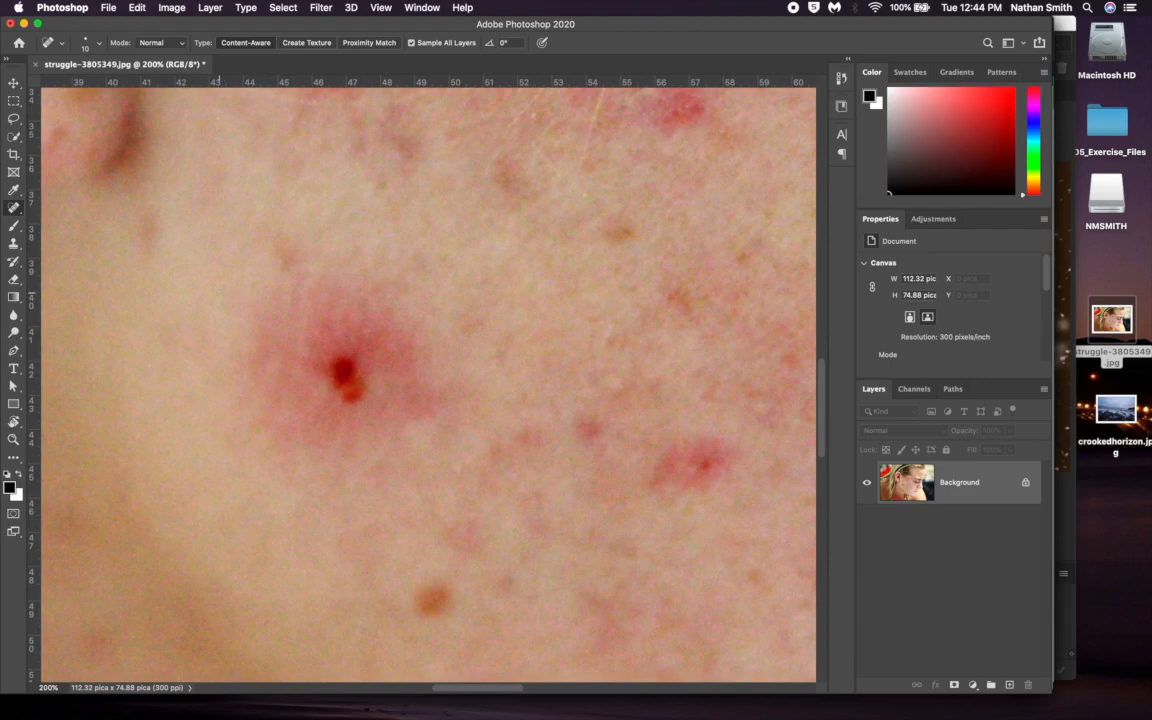
mouse_move(207, 284)
mouse_down()
mouse_move(303, 301)
mouse_move(303, 93)
mouse_move(257, 434)
mouse_move(270, 147)
mouse_move(260, 211)
mouse_move(255, 200)
mouse_up()
click(1009, 685)
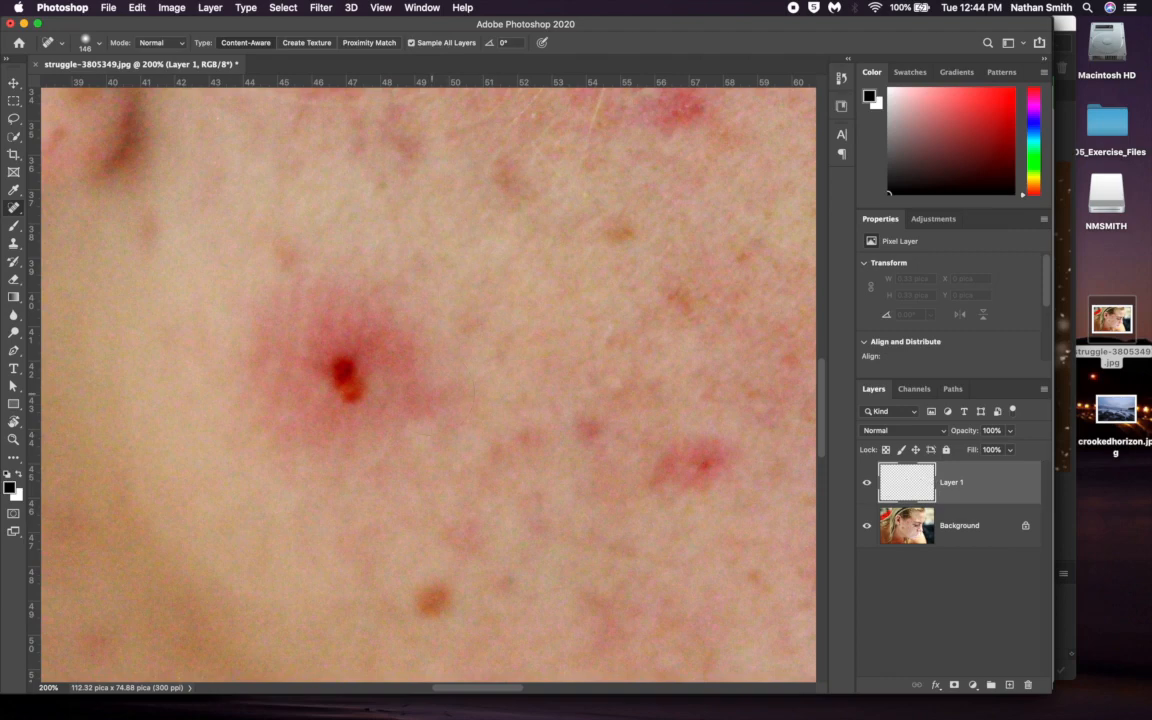
Spot-heal the large dark red cheek blemish, the brown mole below it and the red spots beside them on the new layer.
mouse_move(346, 370)
mouse_down()
mouse_move(401, 390)
mouse_move(401, 341)
mouse_move(299, 319)
mouse_move(266, 403)
mouse_move(390, 420)
mouse_move(421, 374)
mouse_move(323, 296)
mouse_move(278, 282)
mouse_up()
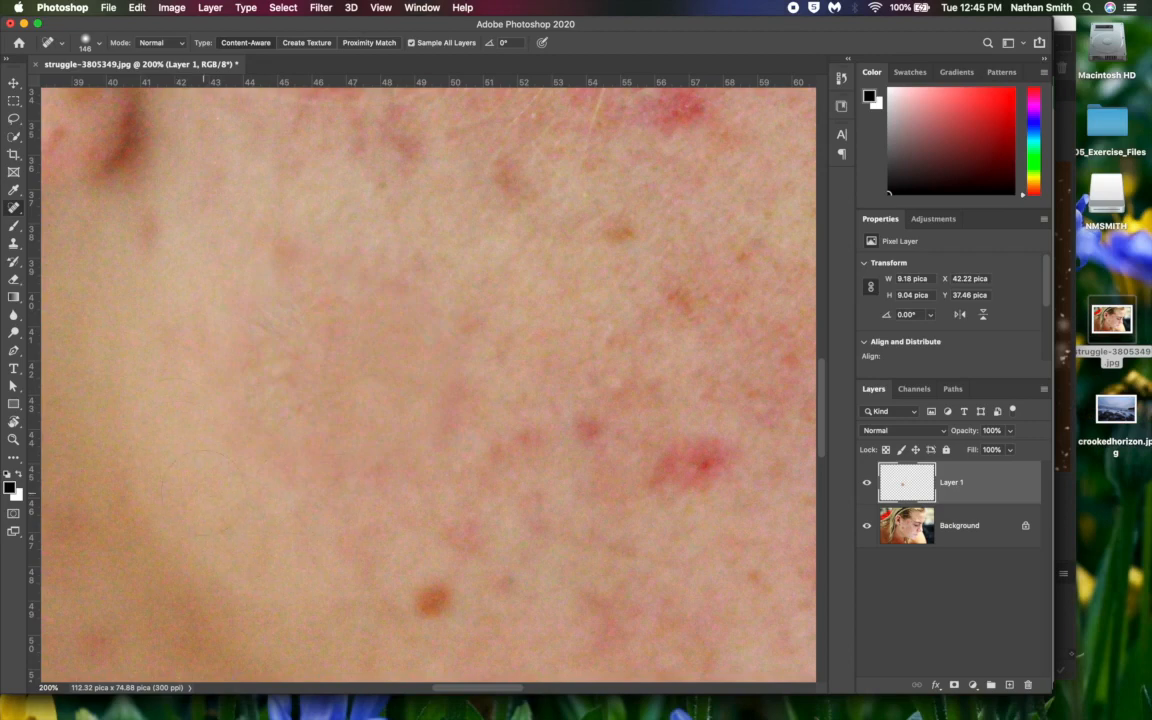
drag(432, 600, 421, 610)
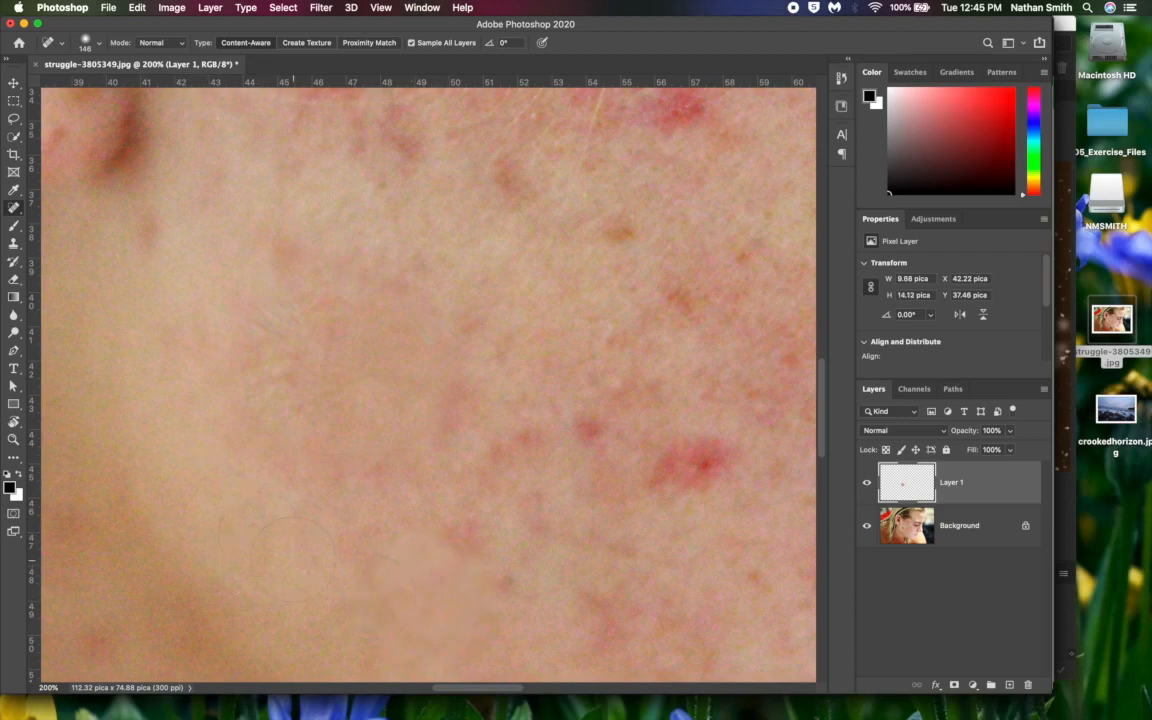
scroll(295, 560, right, 10)
drag(492, 432, 535, 437)
click(411, 404)
click(313, 369)
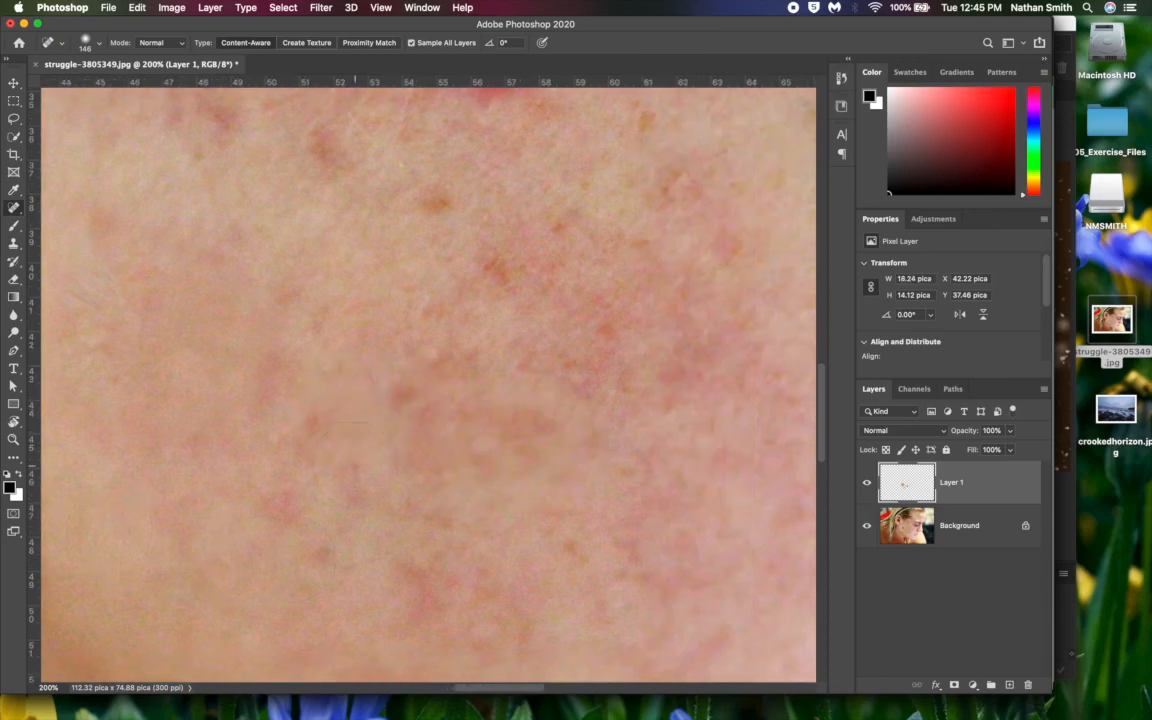
Try to remove the orange pimple crossed by a hair strand near the temple with the Spot Healing Brush.
scroll(431, 432, up, 15)
drag(468, 349, 485, 337)
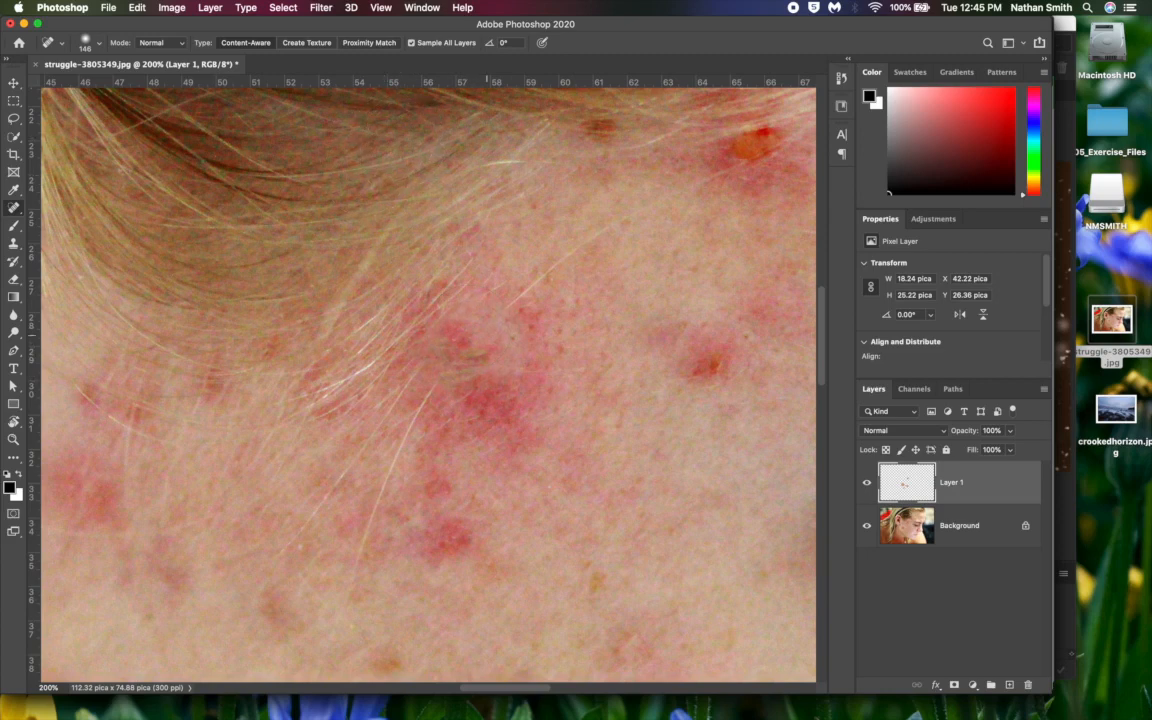
key(ctrl+z)
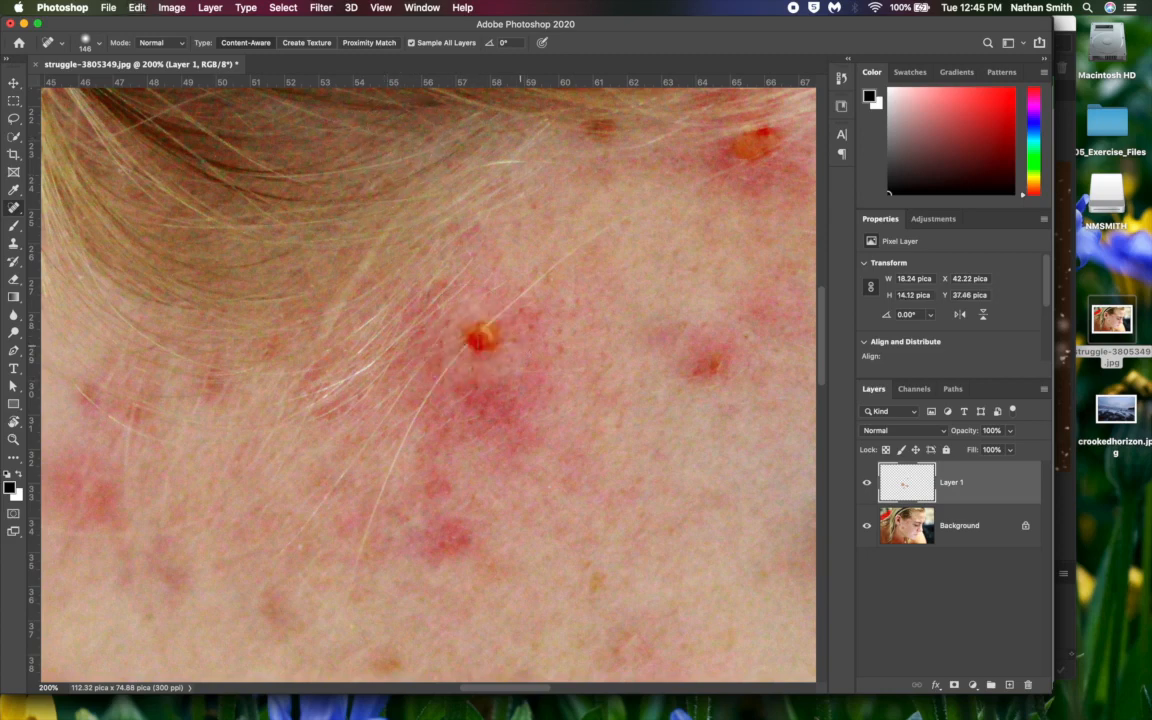
Switch to the Healing Brush tool, enlarge its tip to 70 pixels and set it to sample Current & Below.
click(14, 211)
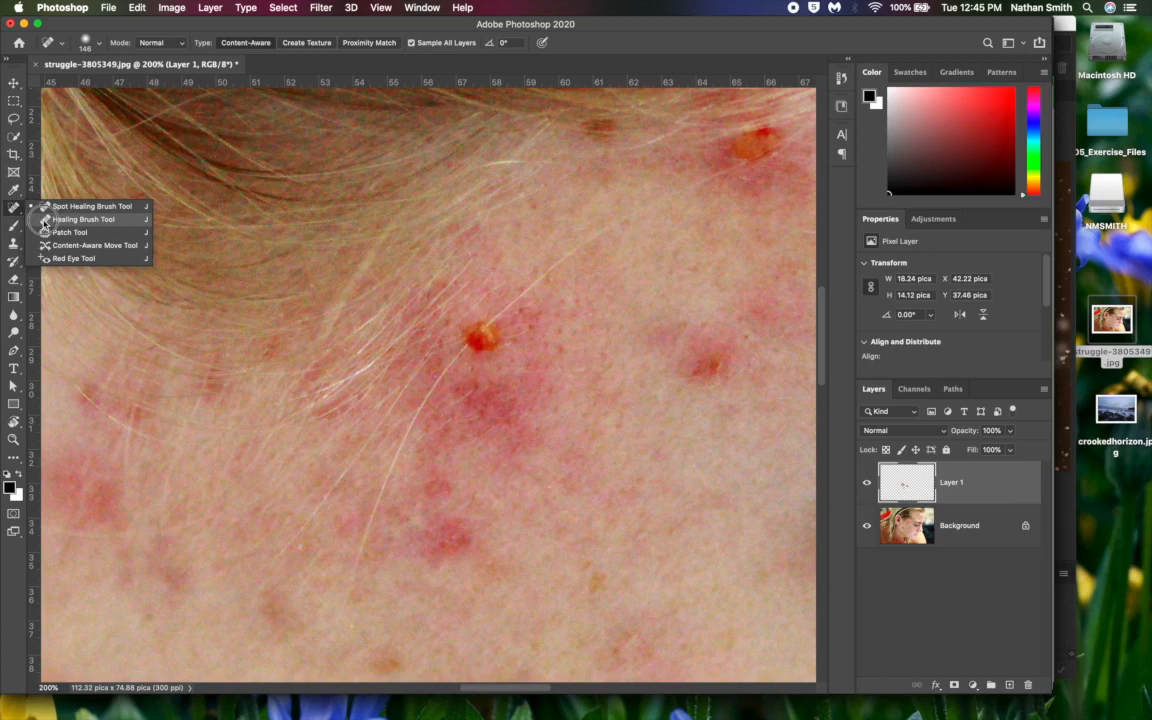
click(45, 220)
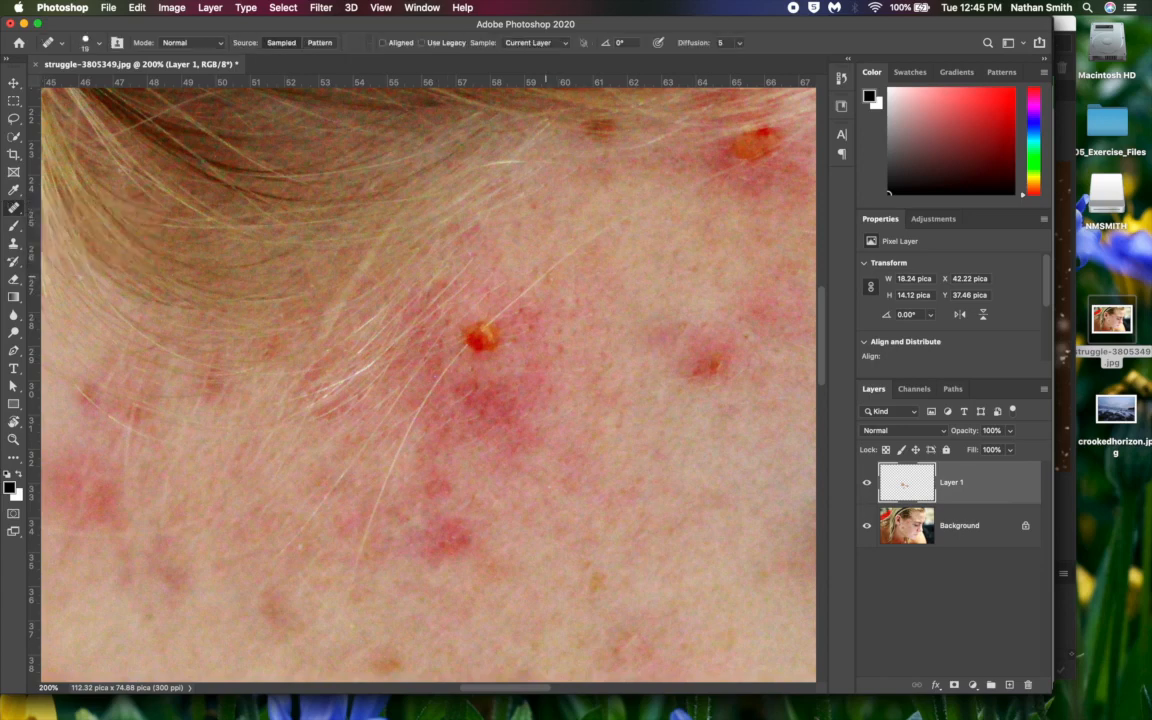
key(bracketright)
key(bracketright)
key(bracketright)
key(bracketright)
key(bracketright)
key(bracketright)
key(bracketright)
key(bracketright)
key(bracketright)
key(bracketright)
click(560, 44)
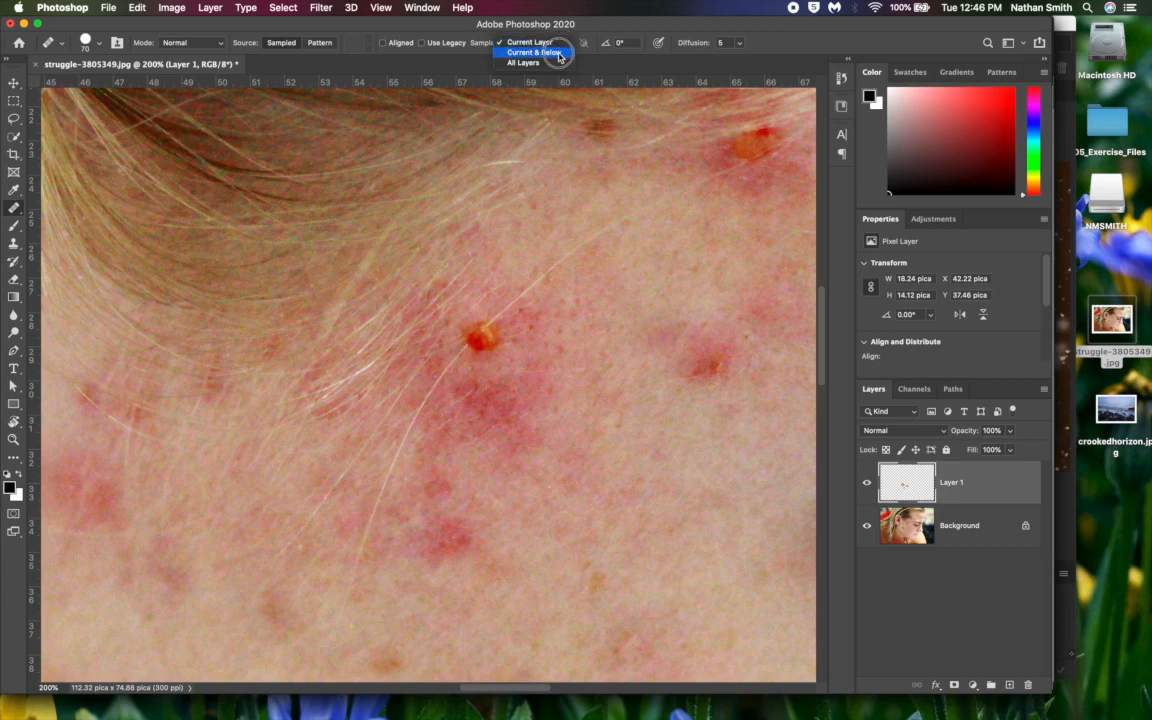
click(557, 56)
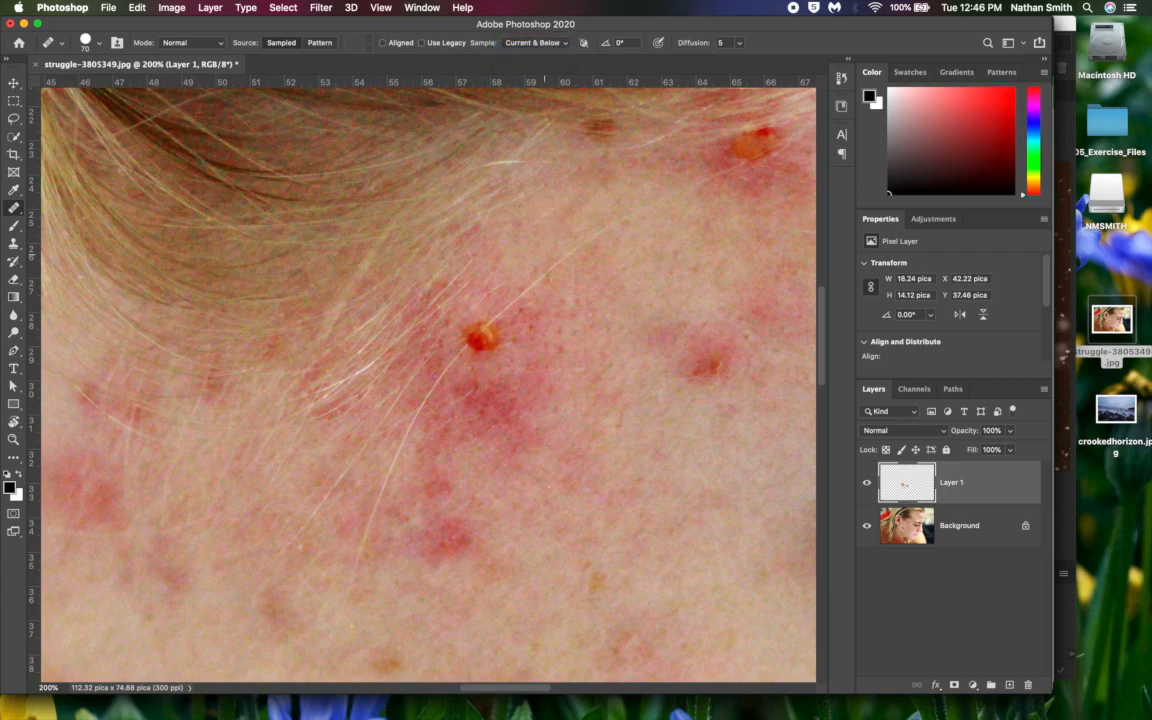
Heal the orange pimple under the hair strand and the two red patches between it and the eyebrow using sampled skin.
click(478, 334)
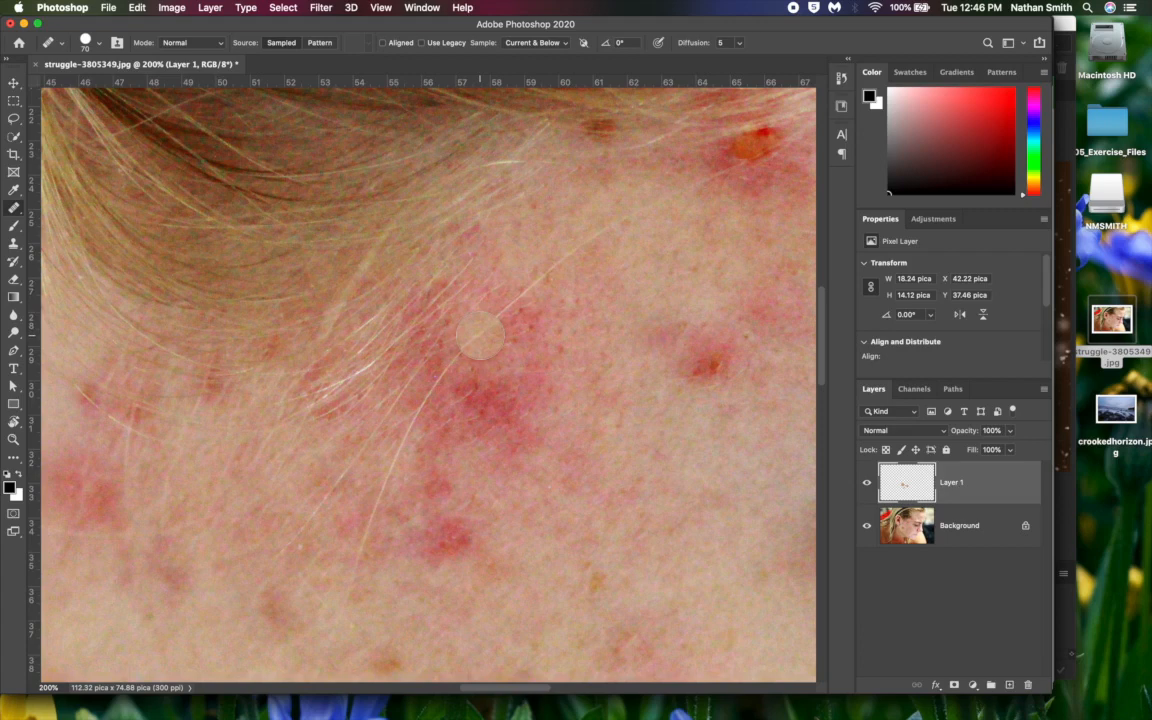
drag(485, 333, 496, 328)
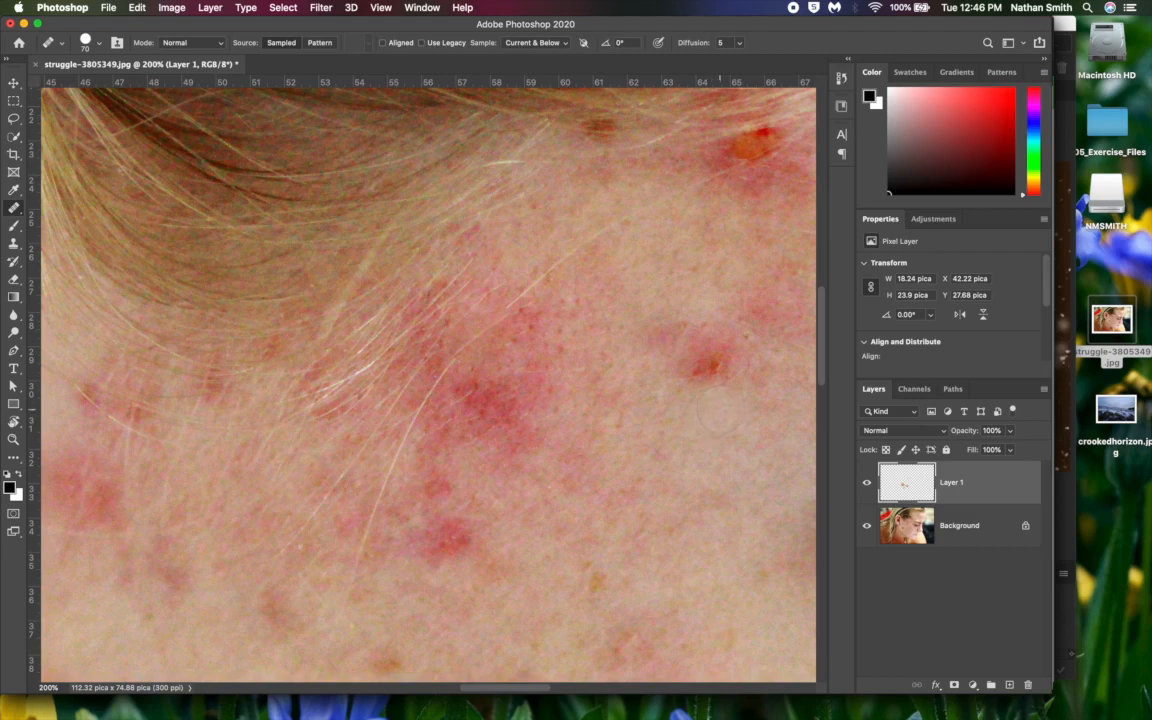
click(709, 366)
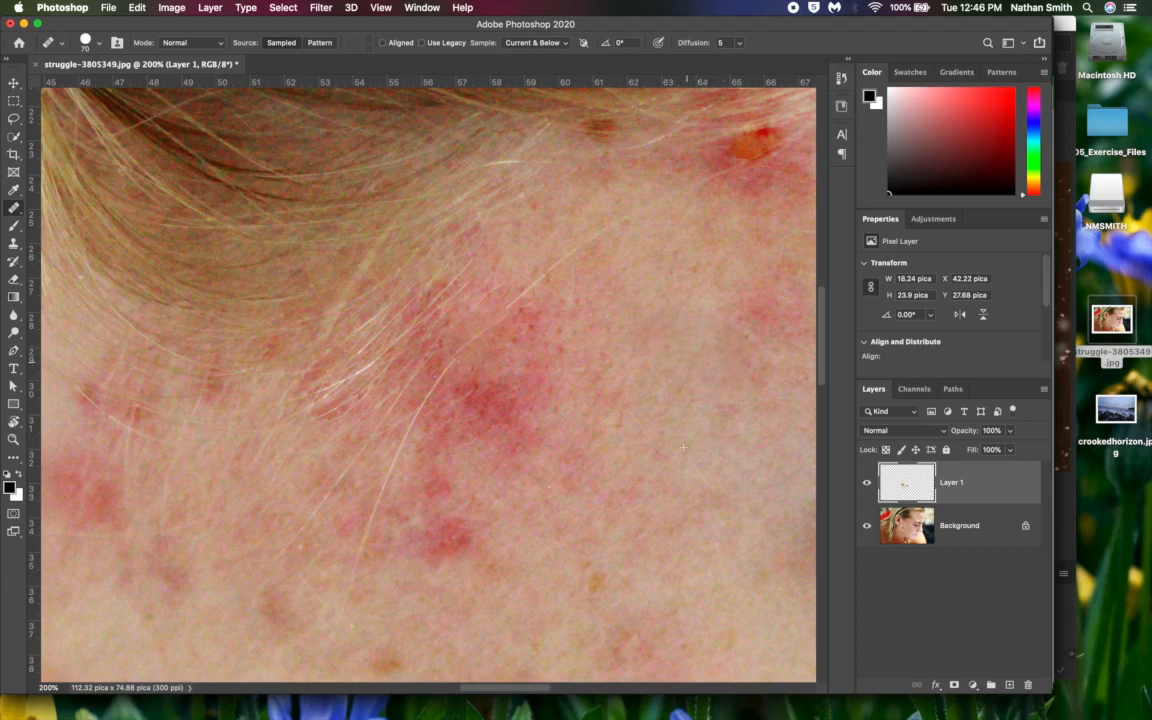
drag(683, 360, 690, 365)
scroll(686, 414, right, 5)
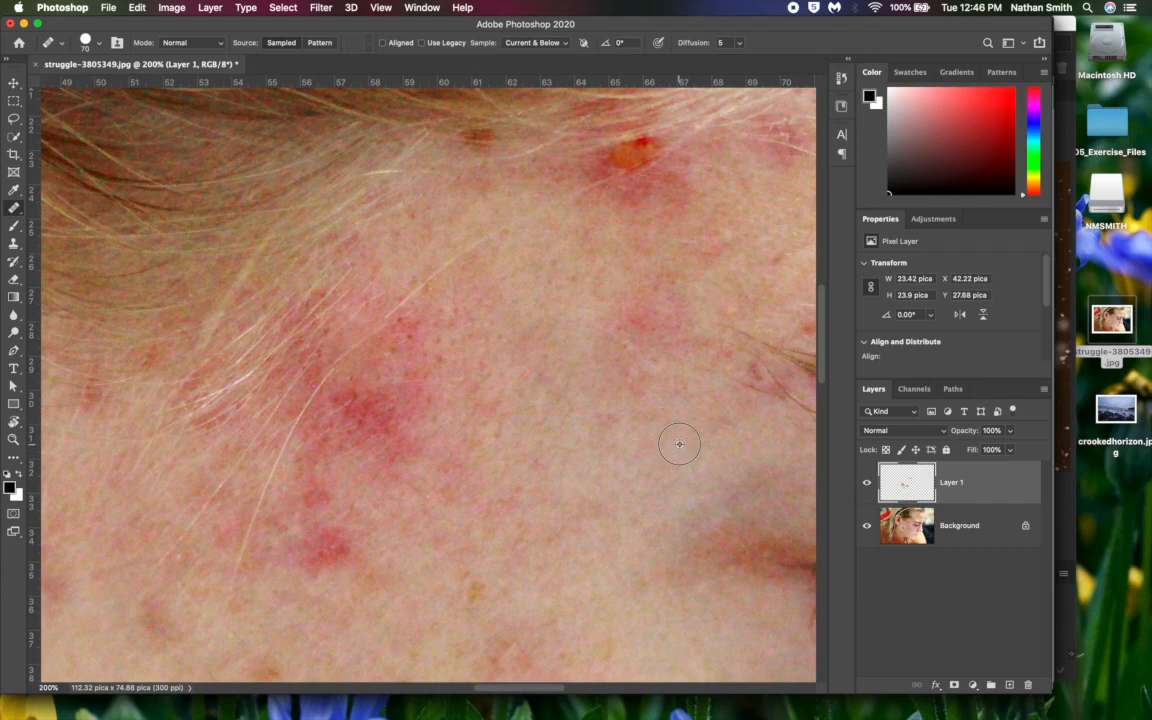
click(660, 332)
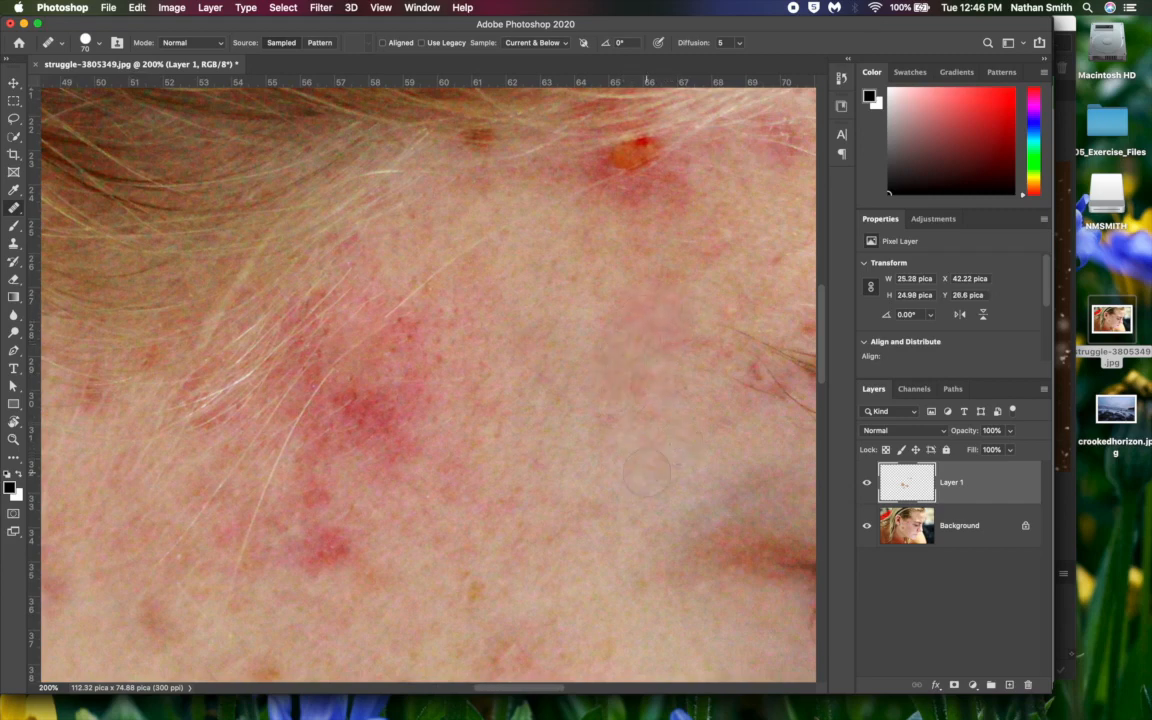
Try to remove the redness at the outer corner of the eye with the Spot Healing Brush.
scroll(647, 455, down, 1)
scroll(647, 457, down, 1)
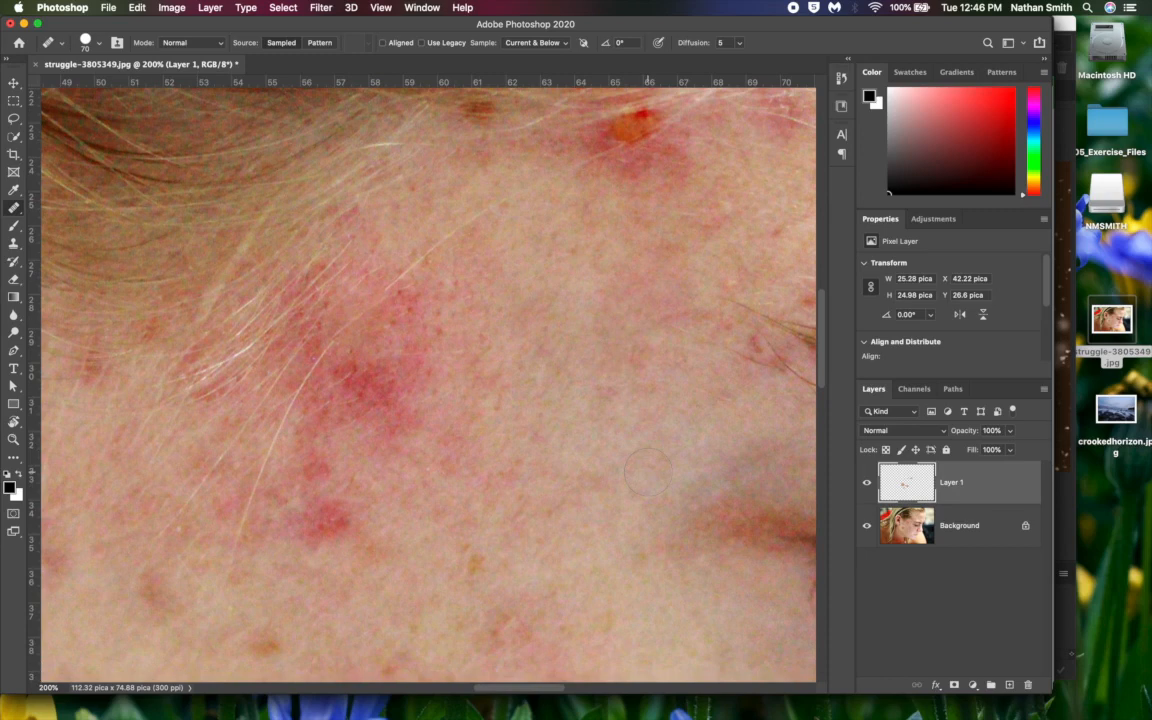
scroll(645, 470, right, 5)
scroll(645, 470, down, 2)
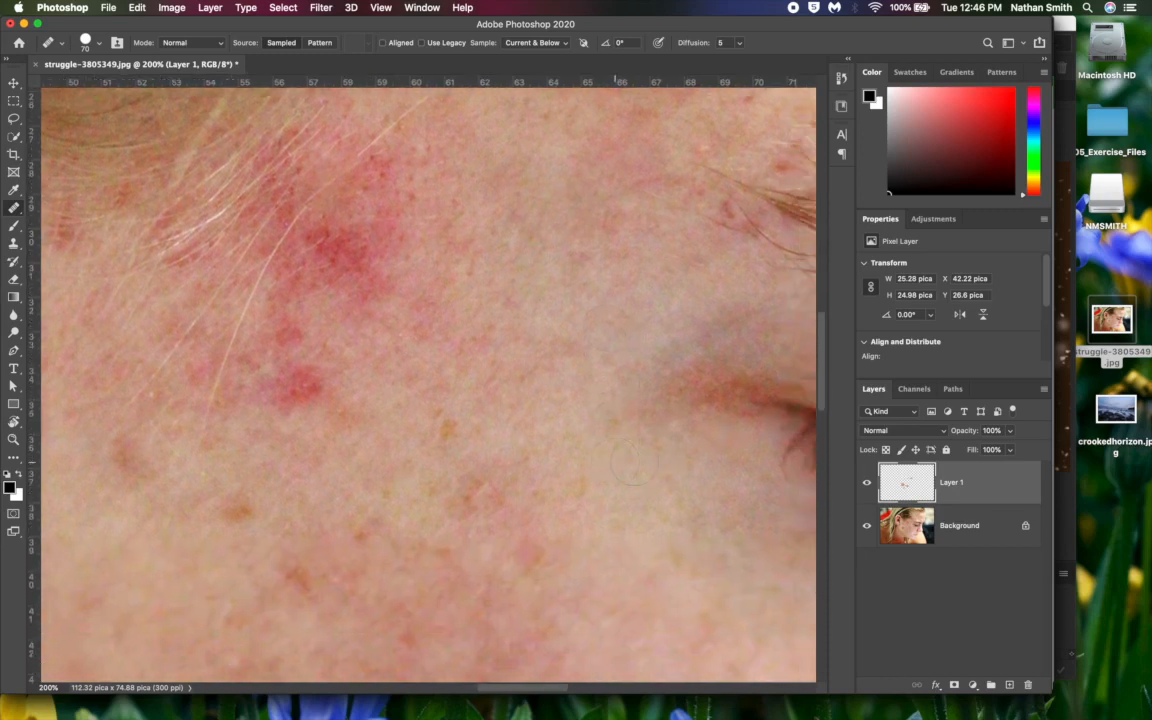
scroll(645, 445, down, 1)
scroll(645, 445, left, 1)
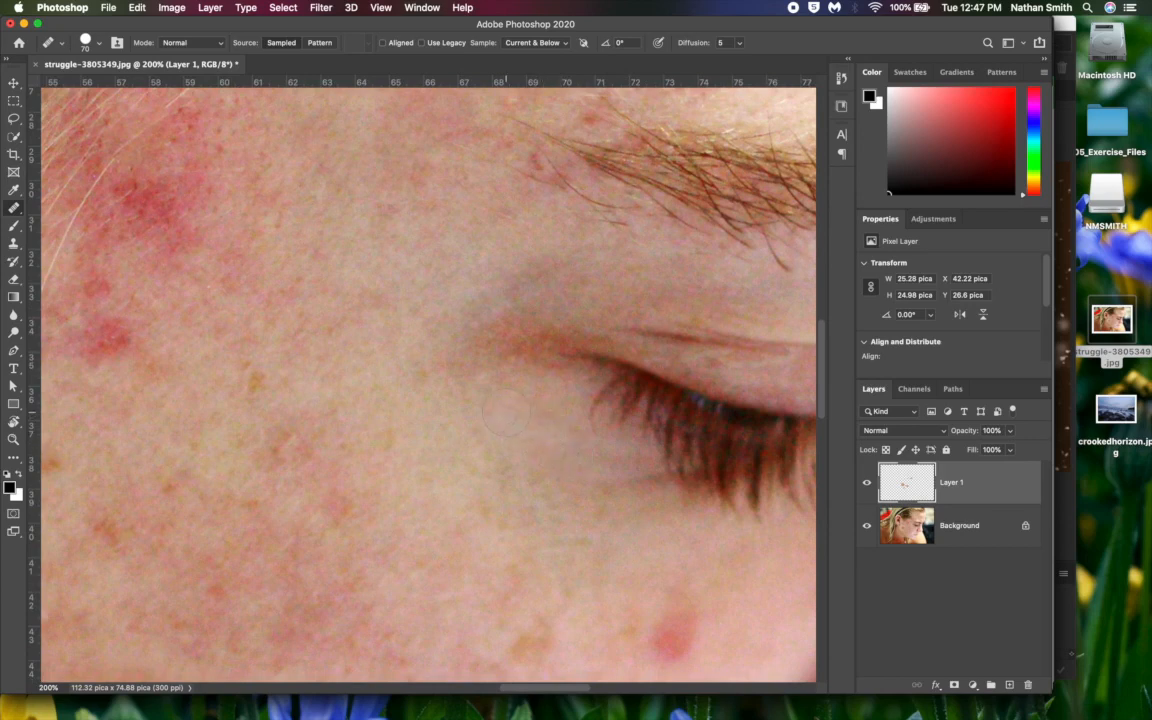
right_click(15, 210)
click(50, 206)
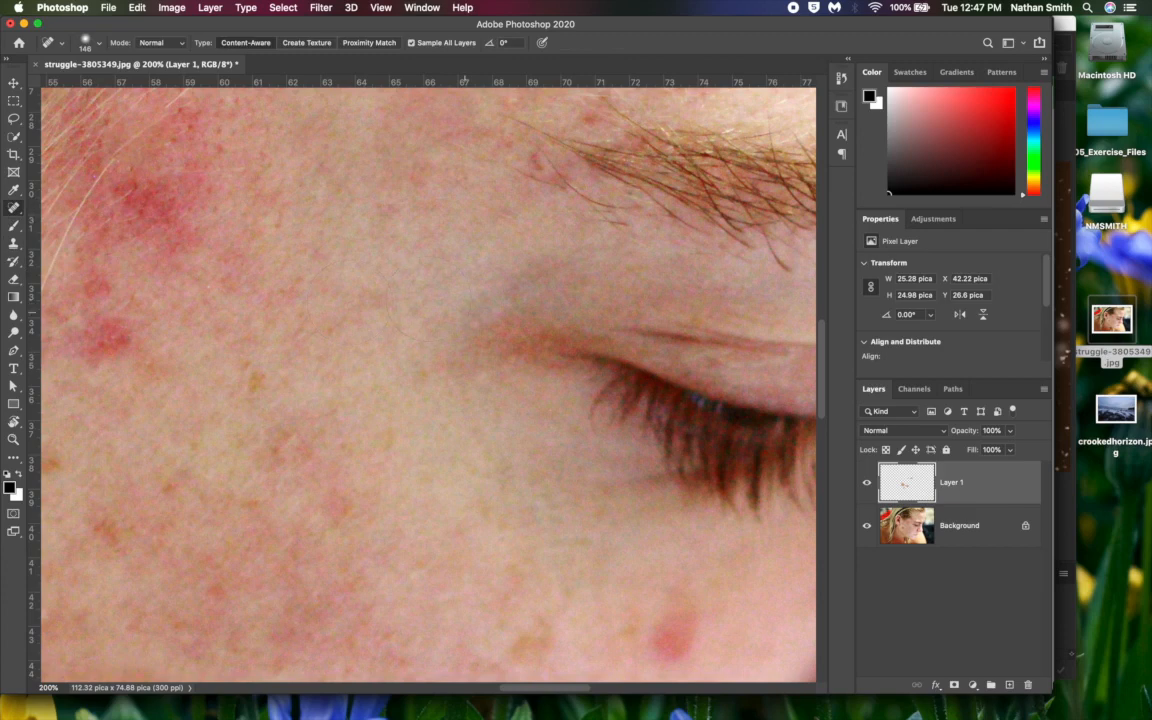
mouse_move(560, 345)
mouse_down()
mouse_move(571, 347)
mouse_move(480, 334)
mouse_up()
Heal the redness at the outer corner of the eye with the Healing Brush, sampling clear skin beside it.
click(14, 210)
click(60, 221)
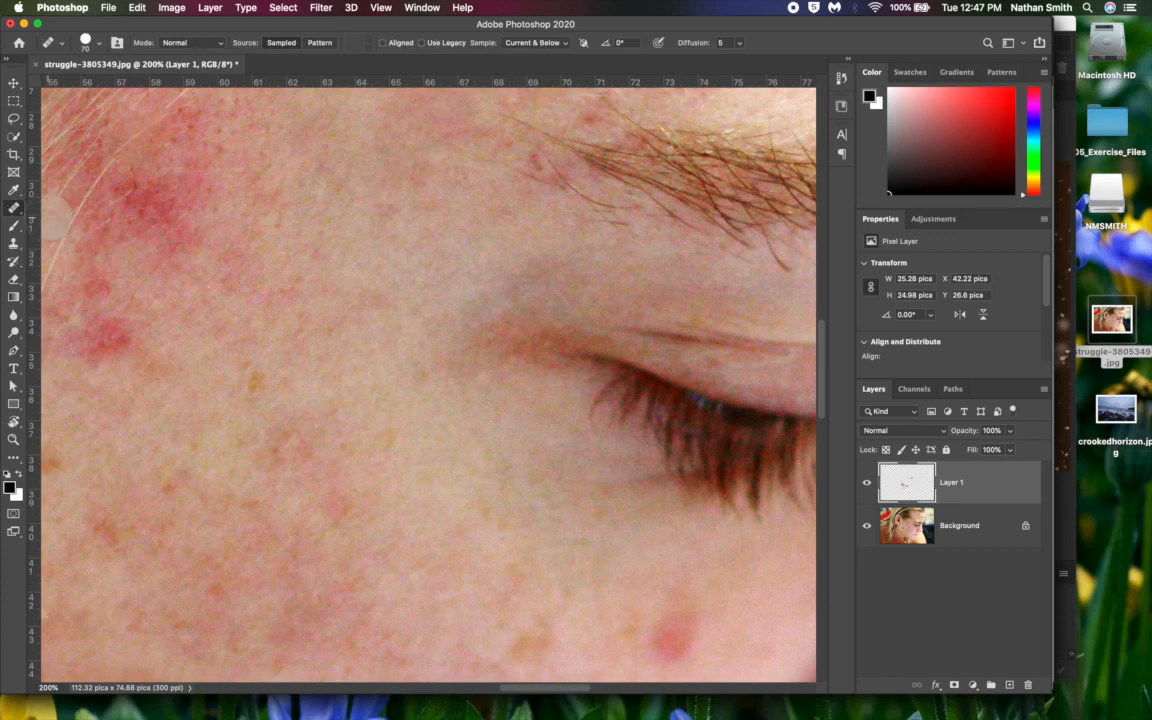
alt+click(406, 339)
drag(465, 340, 520, 340)
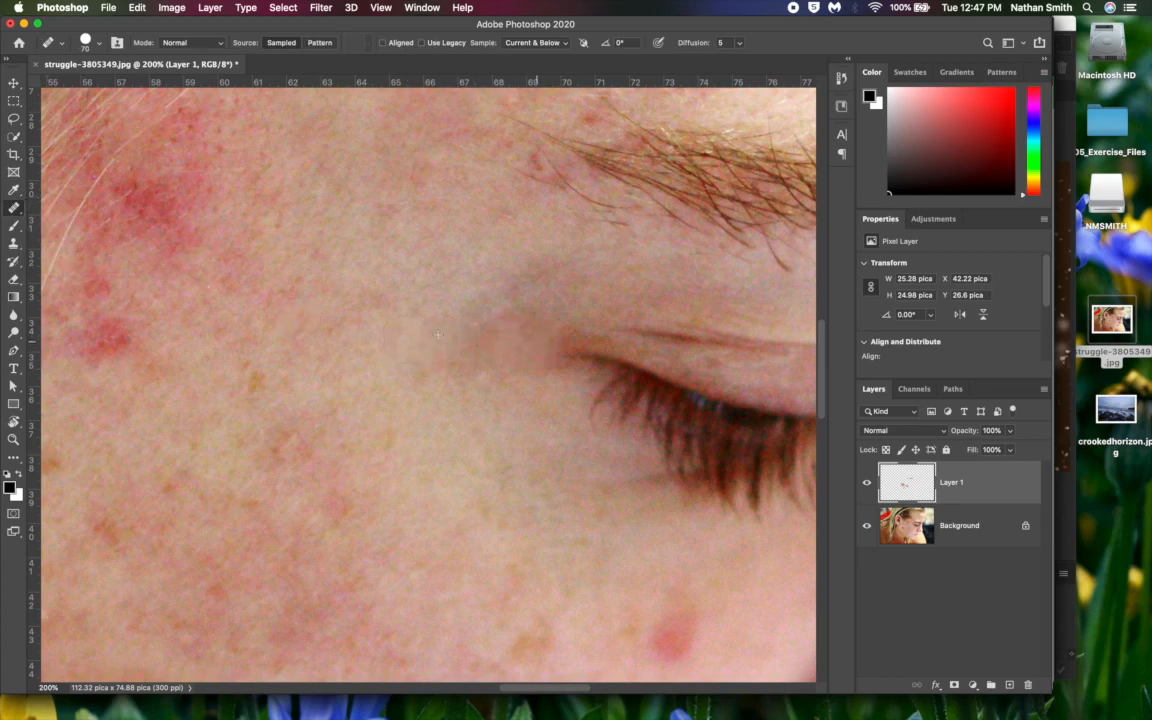
click(540, 373)
Outline the red spot on the cheek below the eyelashes with the Patch tool and try patching it on Layer 1.
scroll(278, 317, down, 3)
scroll(278, 317, left, 1)
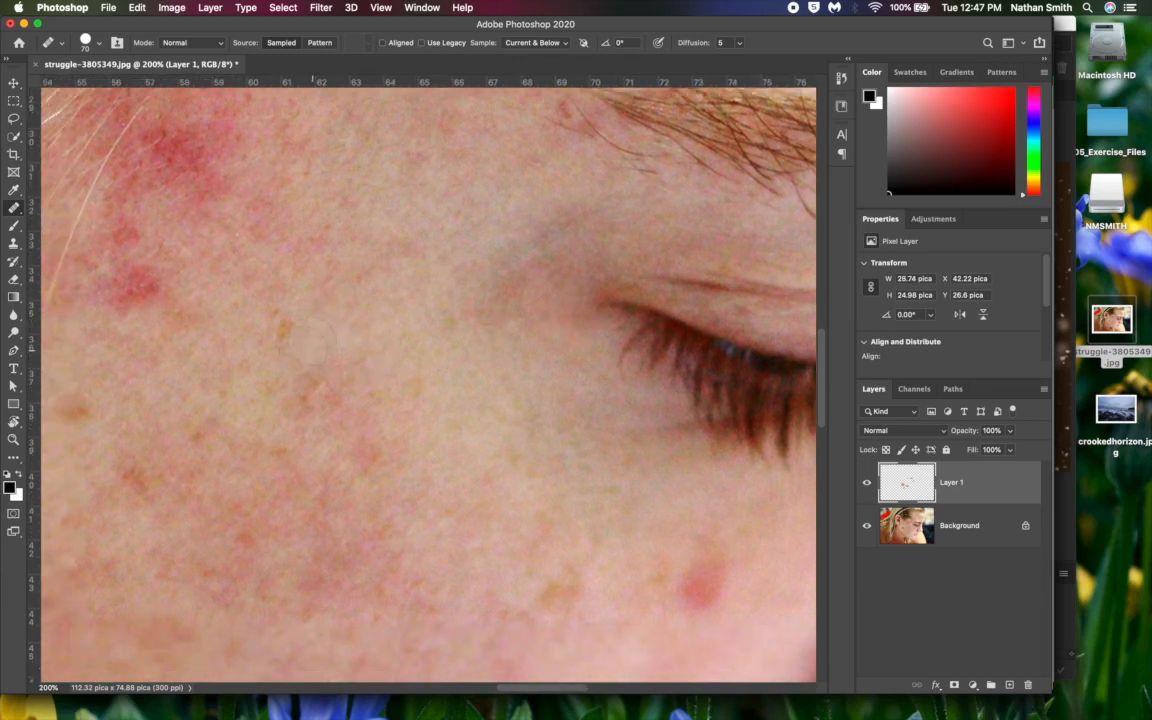
click(13, 209)
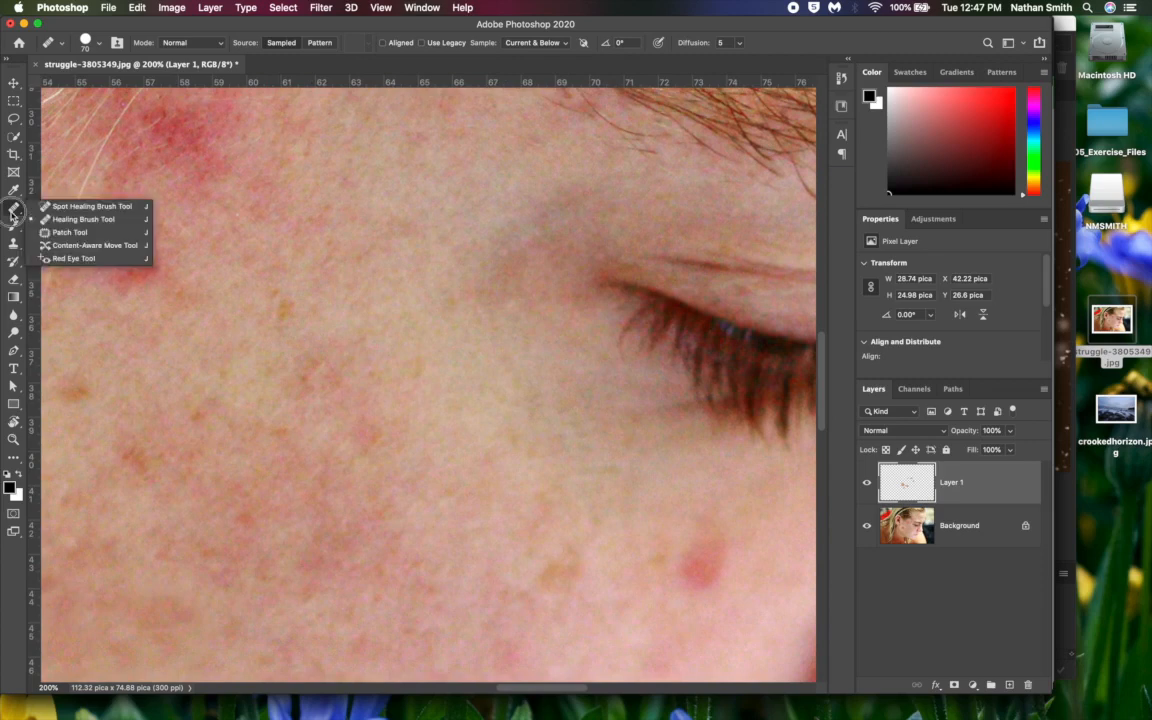
click(52, 232)
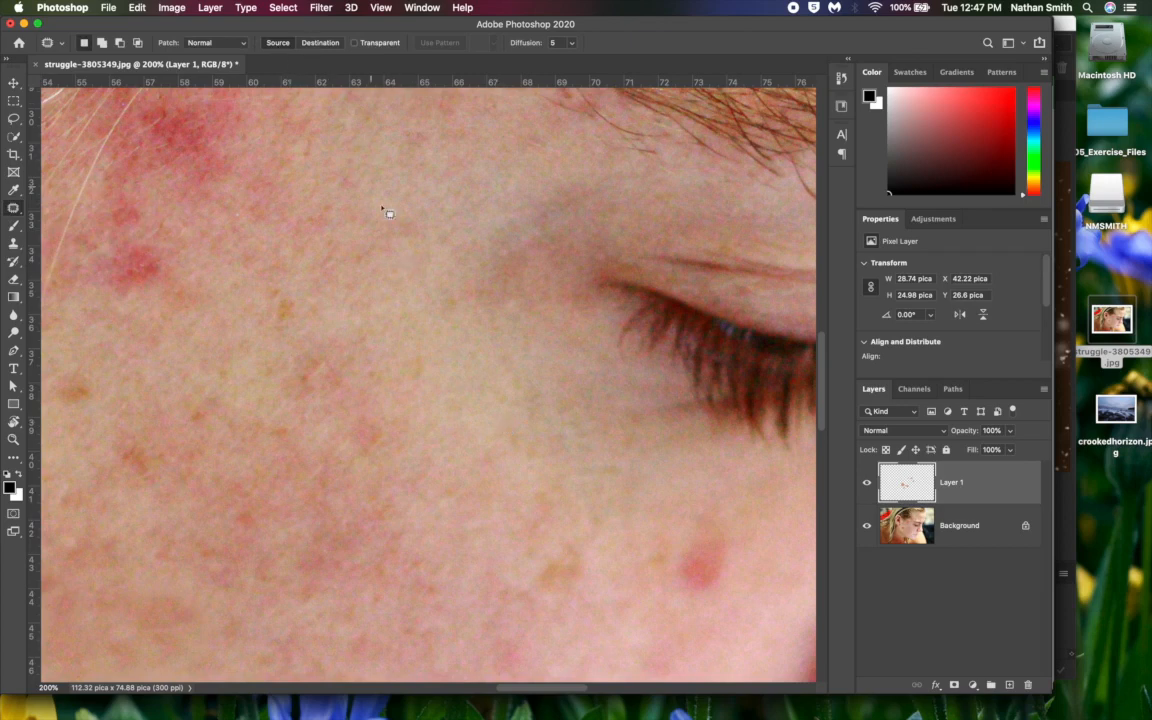
mouse_move(750, 530)
mouse_down()
mouse_move(704, 514)
mouse_move(672, 537)
mouse_move(673, 592)
mouse_move(711, 611)
mouse_move(750, 567)
mouse_move(735, 541)
mouse_move(702, 568)
mouse_up()
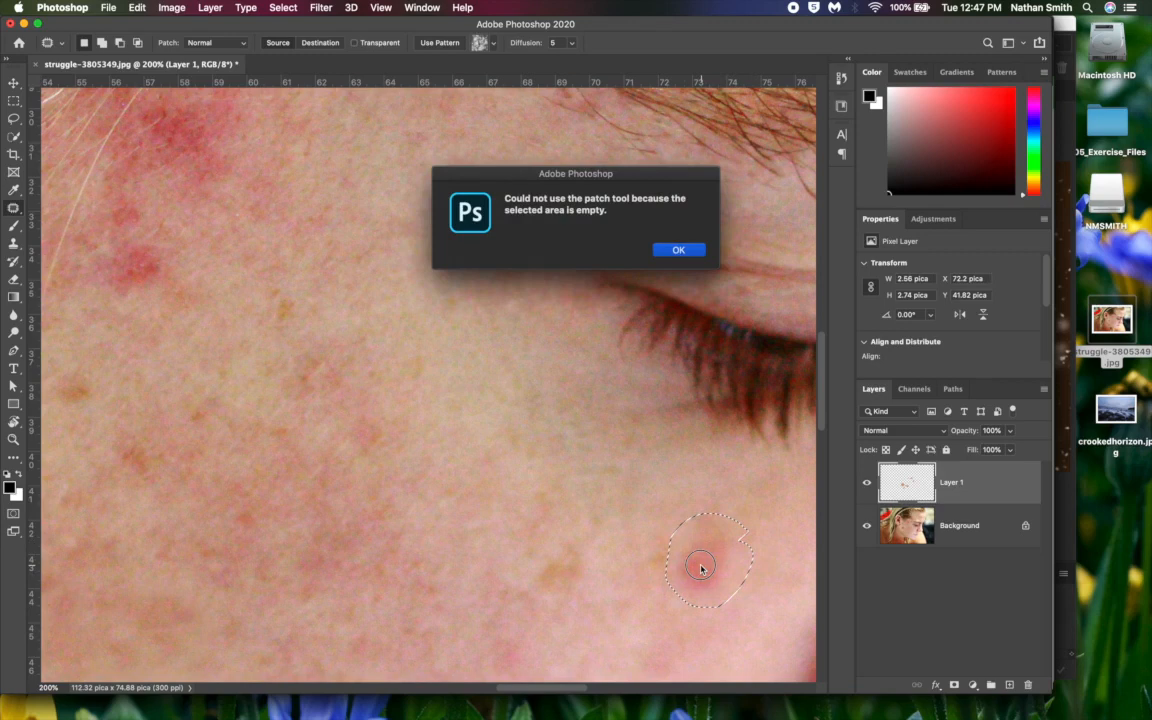
click(679, 251)
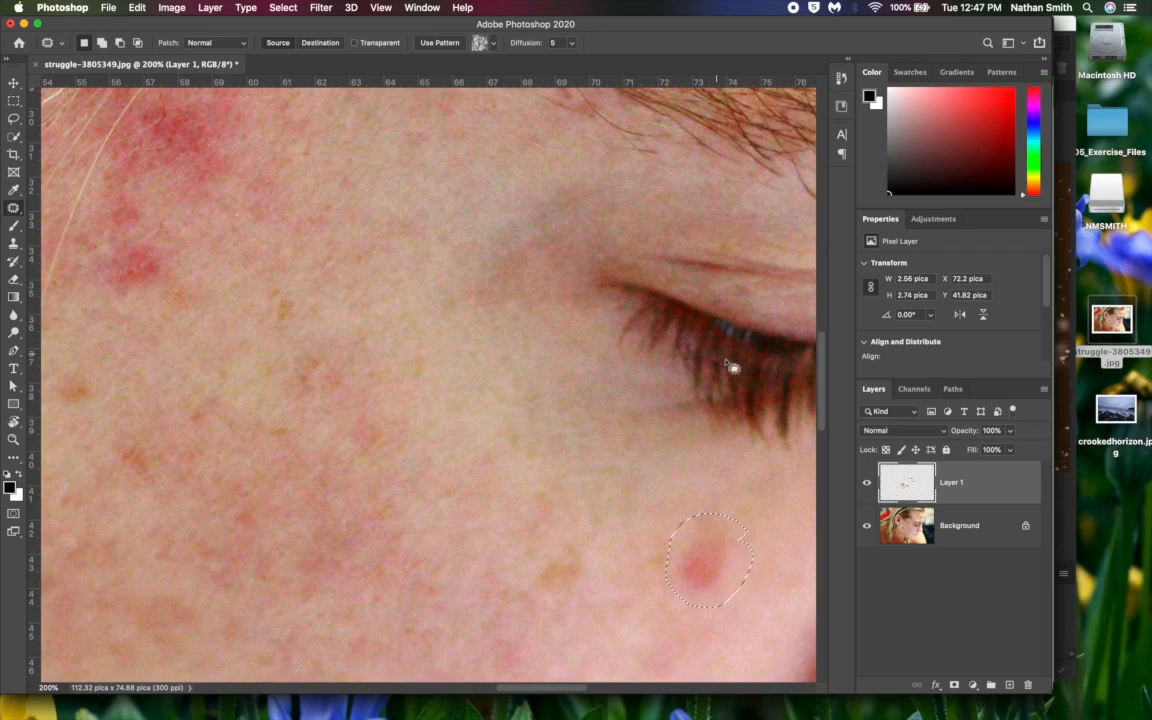
Patch the outlined red spot on the Background layer with clean skin from beside the eyebrow, and clear the selection.
key(alt+bracketleft)
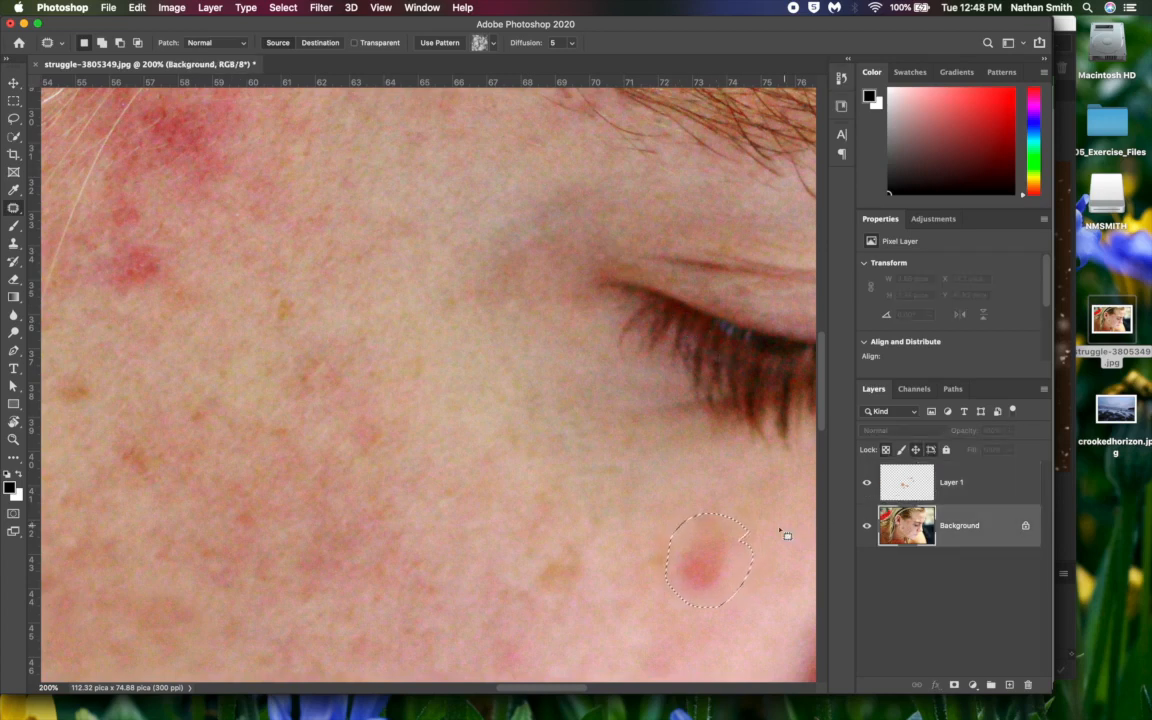
drag(715, 557, 507, 188)
click(770, 550)
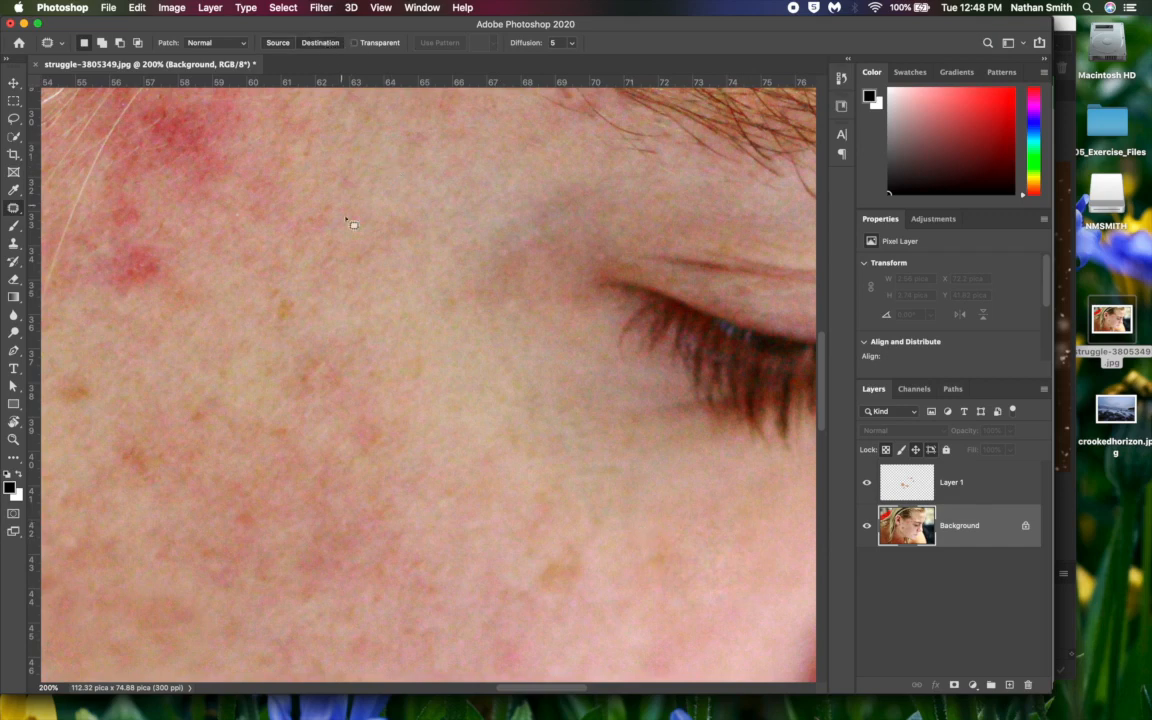
Copy the red spot below the temple onto clear skin nearer the eye using the Patch tool in Destination mode, and deselect.
scroll(352, 224, left, 5)
mouse_move(358, 236)
mouse_down()
mouse_move(321, 260)
mouse_move(360, 306)
mouse_move(392, 259)
mouse_move(399, 278)
mouse_move(599, 303)
mouse_move(619, 316)
mouse_up()
click(580, 323)
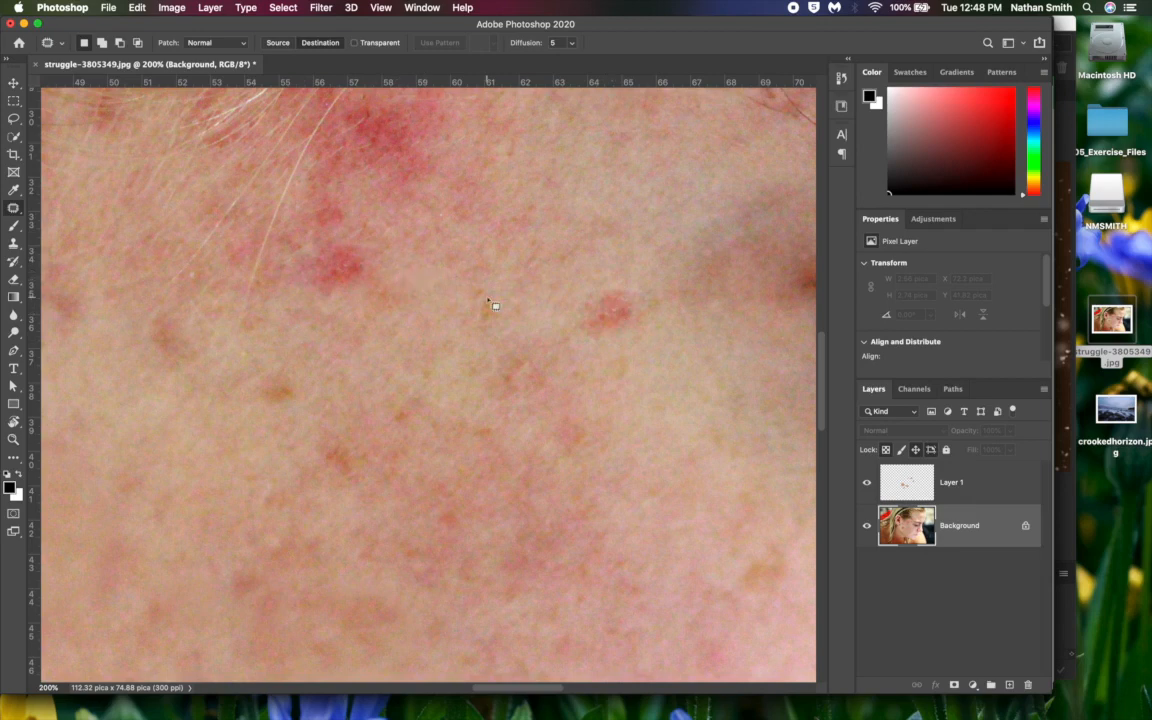
scroll(490, 304, right, 10)
scroll(490, 304, down, 5)
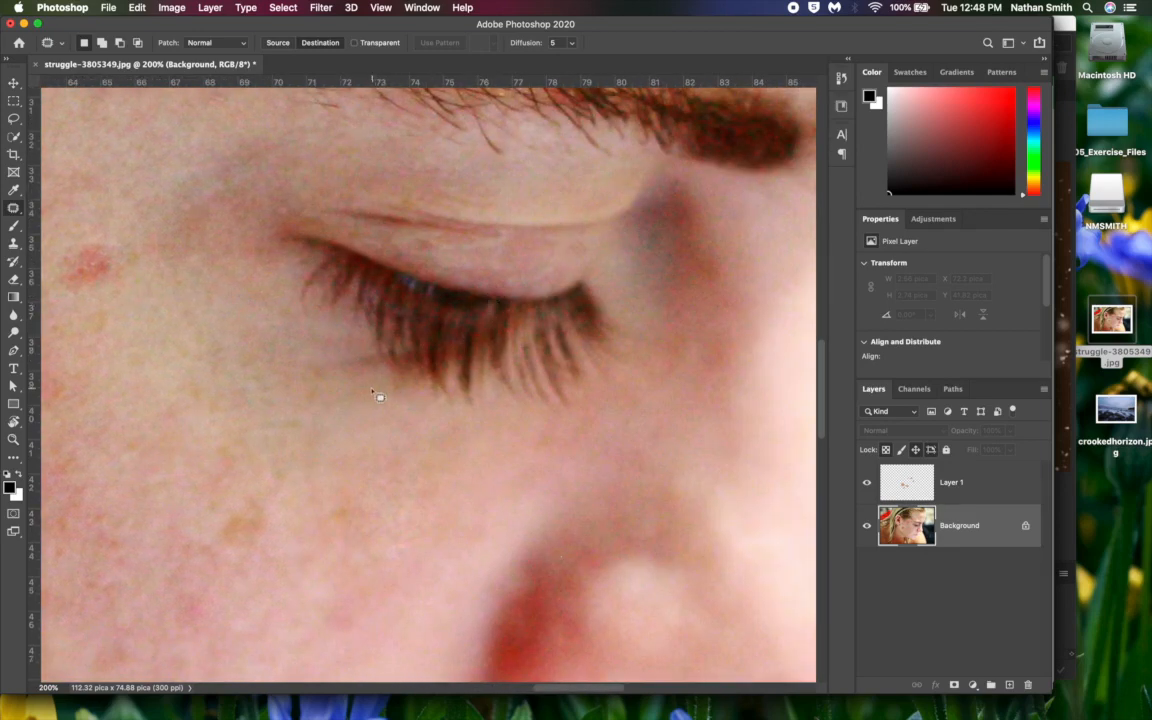
Outline the closed eye and its lashes with the Patch tool, copy it onto the cheek below, and deselect.
mouse_move(363, 390)
mouse_down()
mouse_move(480, 406)
mouse_move(615, 366)
mouse_move(632, 373)
mouse_move(637, 249)
mouse_move(421, 244)
mouse_move(274, 205)
mouse_move(266, 287)
mouse_move(367, 389)
mouse_up()
scroll(367, 389, left, 5)
scroll(367, 389, down, 2)
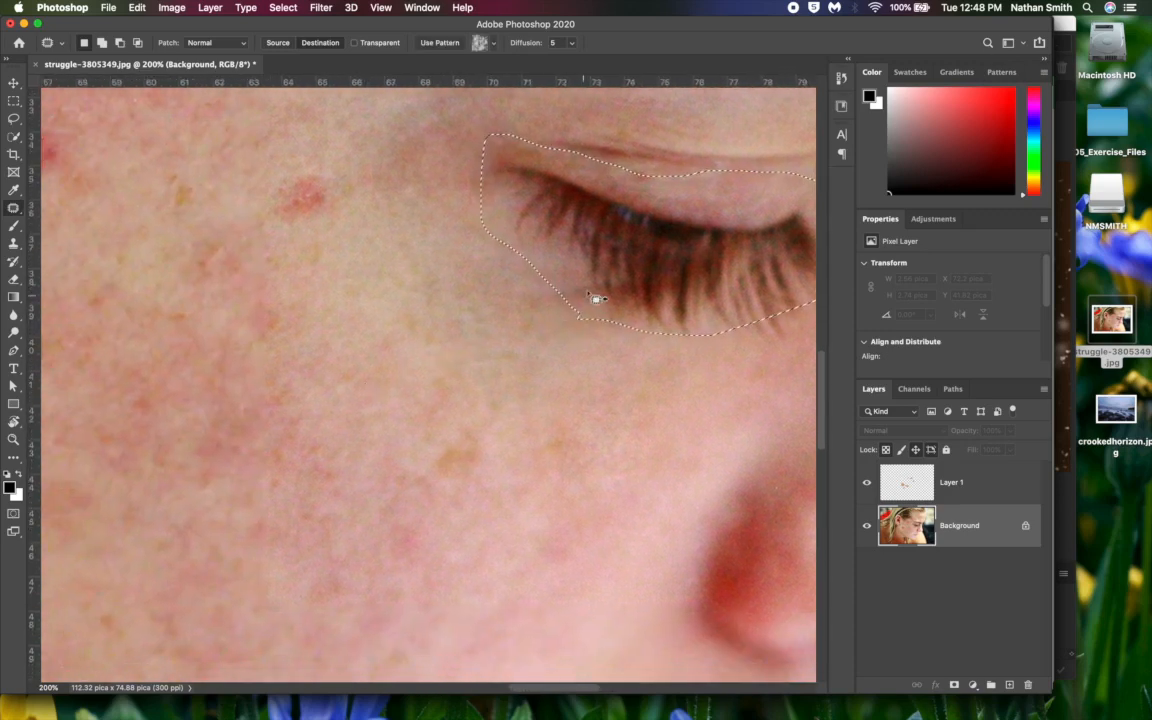
drag(620, 260, 330, 432)
key(cmd+d)
scroll(612, 533, down, 2)
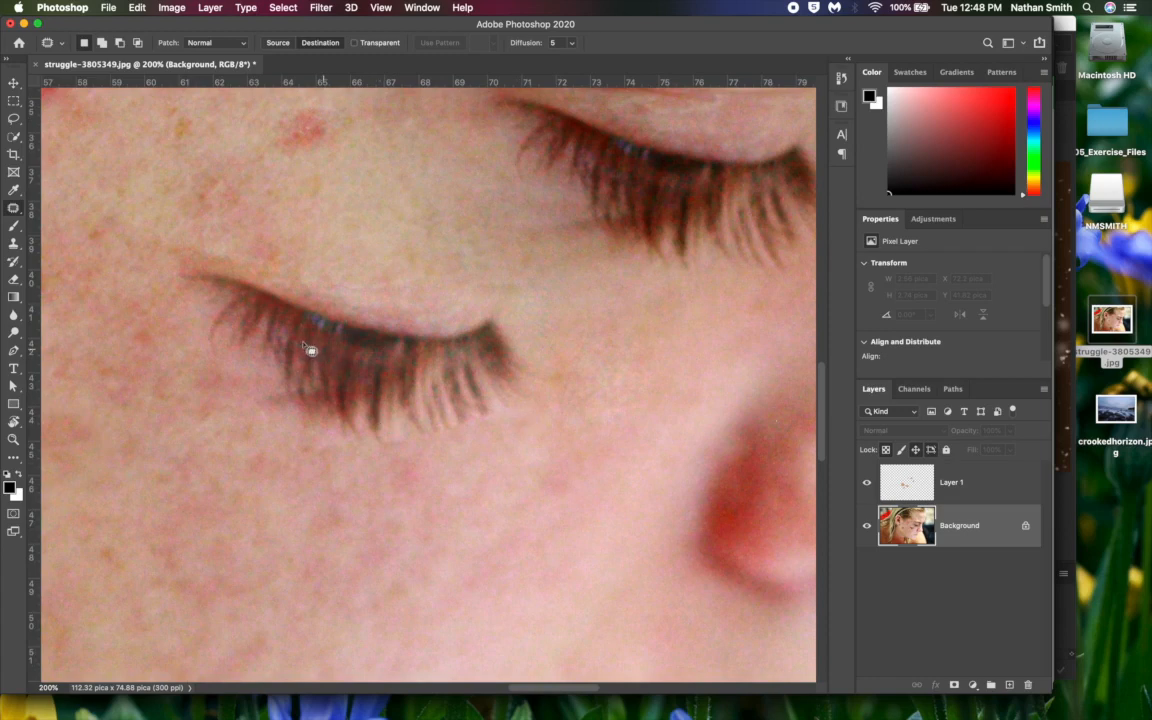
Patch the duplicate eye on the cheek with clear skin from around it, then clear the selection.
scroll(321, 496, down, 3)
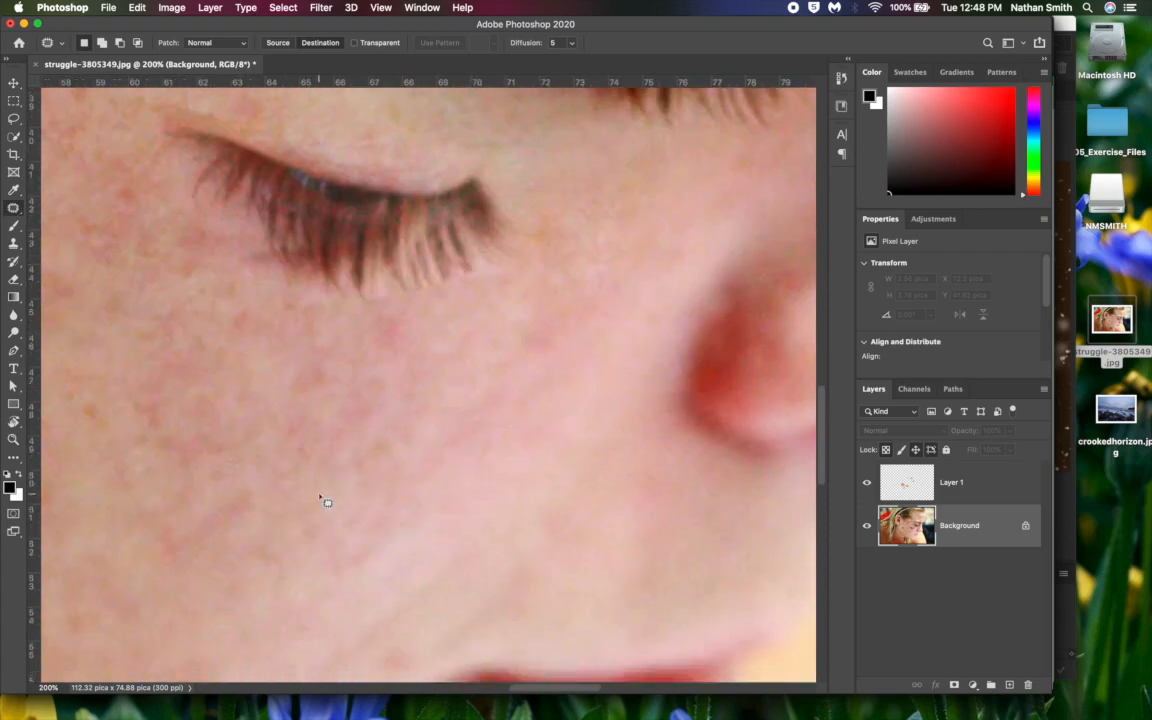
scroll(300, 300, up, 1)
mouse_move(168, 120)
mouse_down()
mouse_move(381, 368)
mouse_move(480, 250)
mouse_up()
drag(329, 237, 239, 400)
mouse_move(390, 212)
mouse_down()
mouse_move(238, 207)
mouse_move(390, 212)
mouse_up()
drag(325, 175, 213, 382)
click(213, 382)
Outline the red spot between the temple and the eye, patch it with clear cheek skin from below, and deselect.
scroll(240, 375, up, 4)
drag(324, 320, 300, 316)
drag(290, 290, 275, 433)
click(358, 378)
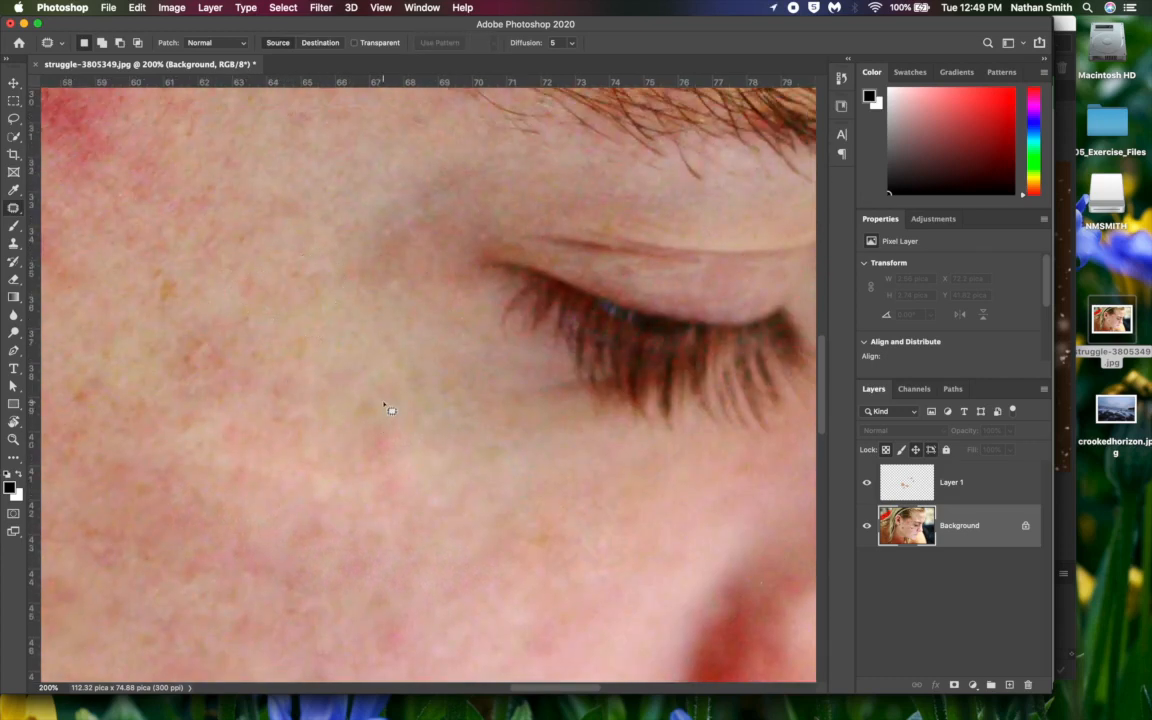
Outline the closed eye with the Content-Aware Move tool, move it onto the cheek in Move mode, and commit the transform.
scroll(388, 408, down, 2)
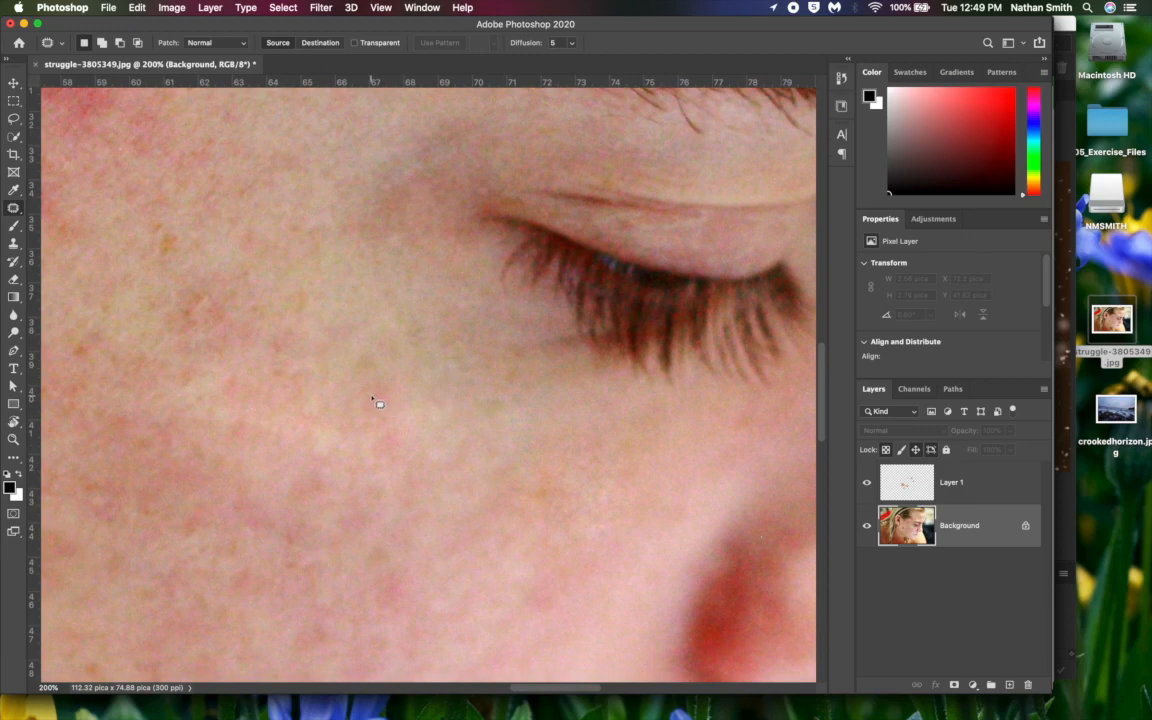
scroll(378, 403, down, 1)
drag(14, 209, 64, 244)
scroll(205, 322, right, 5)
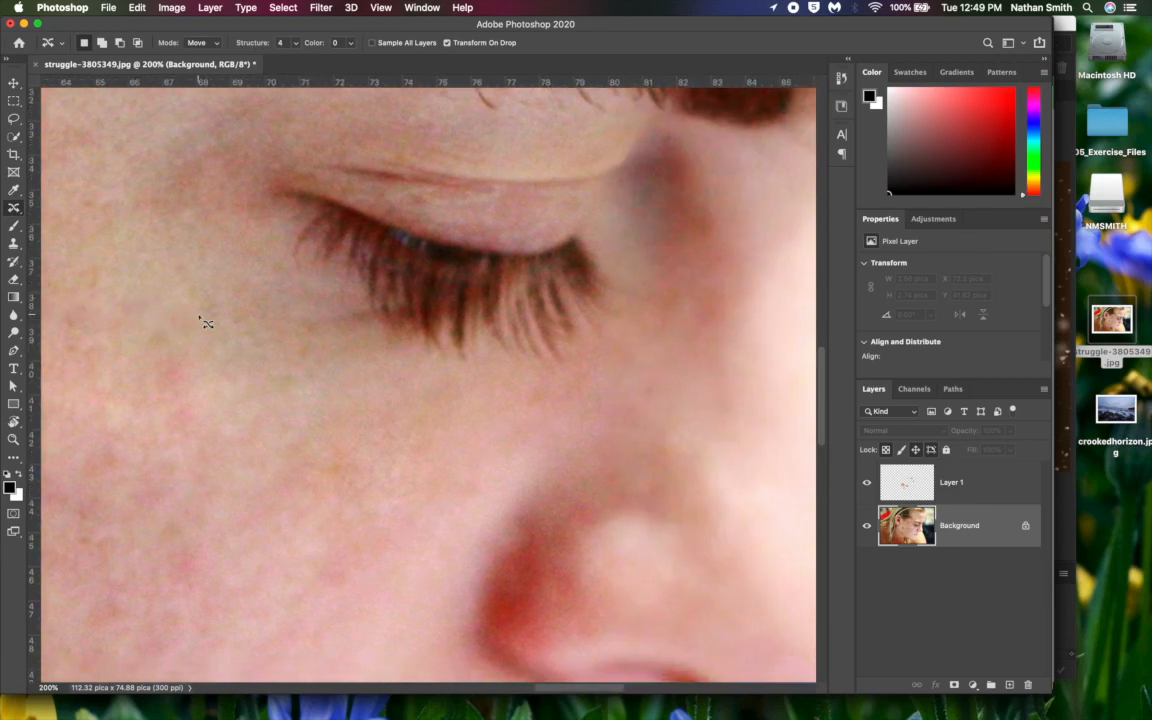
mouse_move(236, 222)
mouse_down()
mouse_move(258, 285)
mouse_move(311, 345)
mouse_move(467, 396)
mouse_move(558, 398)
mouse_move(641, 342)
mouse_move(665, 287)
mouse_move(621, 212)
mouse_move(458, 206)
mouse_move(275, 165)
mouse_move(237, 224)
mouse_up()
scroll(237, 224, left, 5)
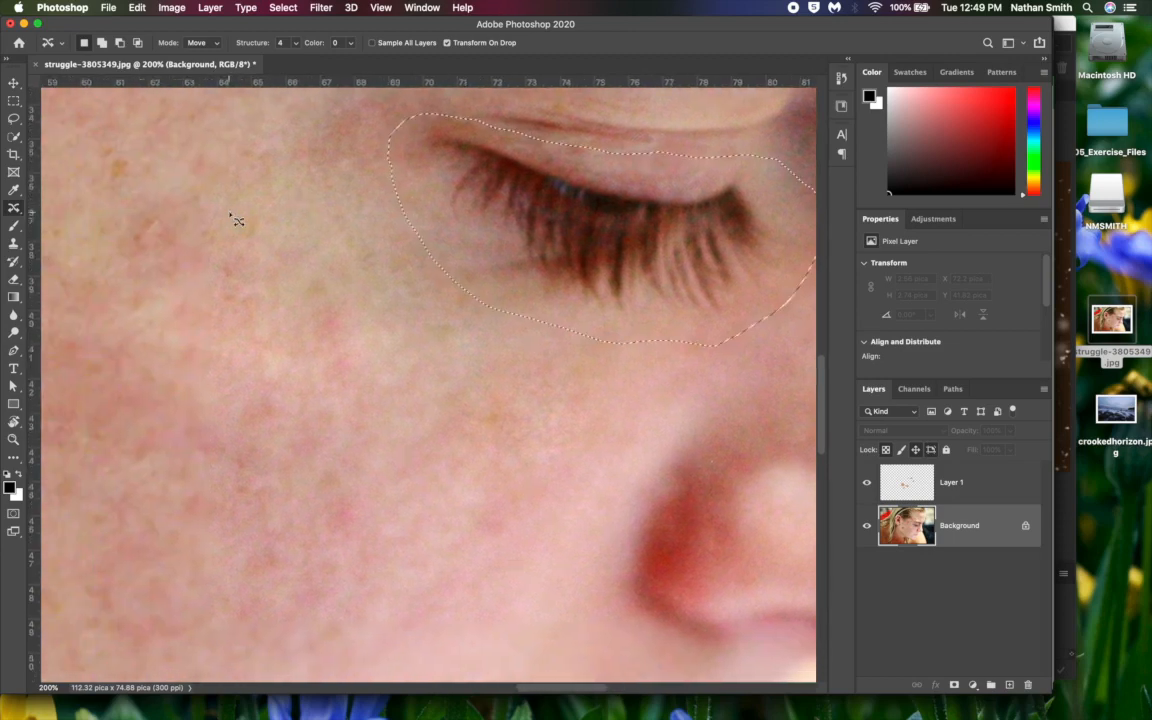
mouse_move(444, 271)
mouse_down()
mouse_move(458, 278)
mouse_move(206, 404)
mouse_move(216, 398)
mouse_move(221, 411)
mouse_up()
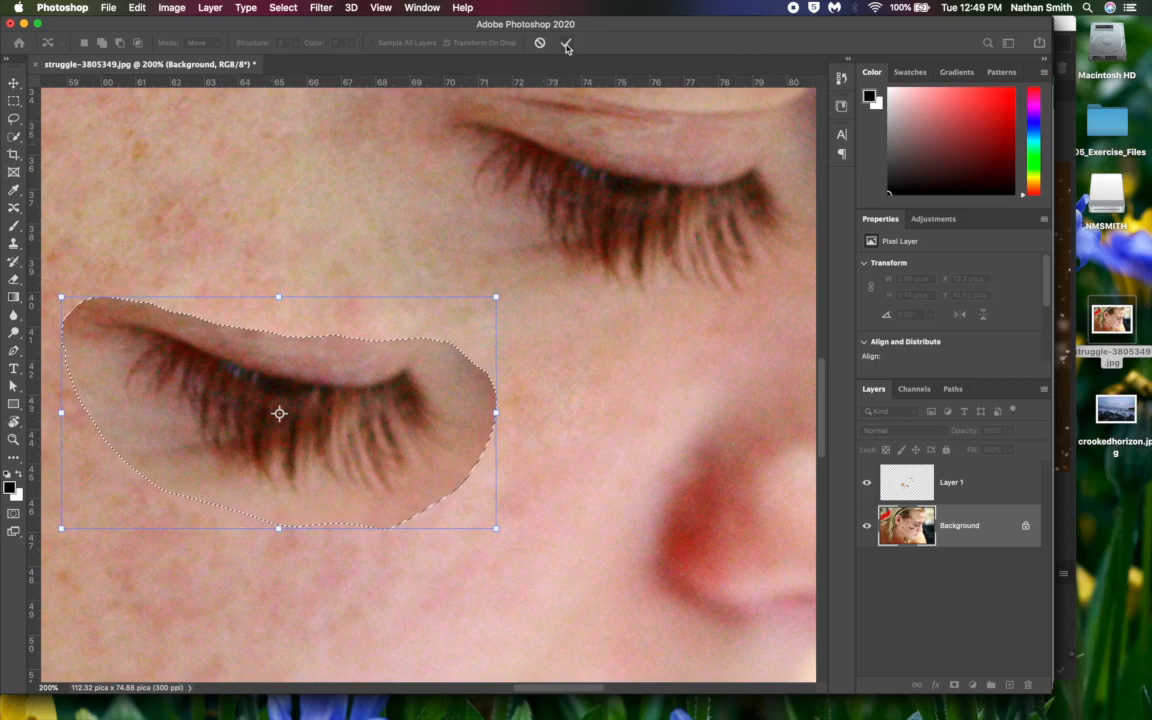
key(Return)
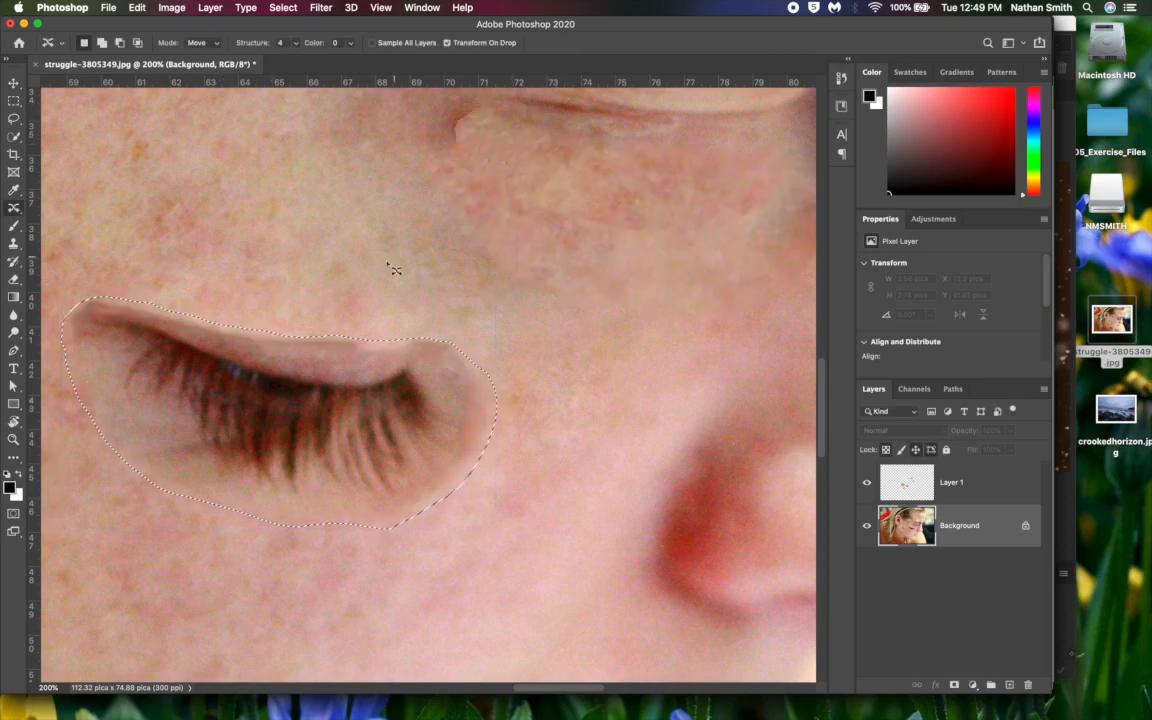
scroll(600, 150, up, 5)
scroll(600, 150, right, 5)
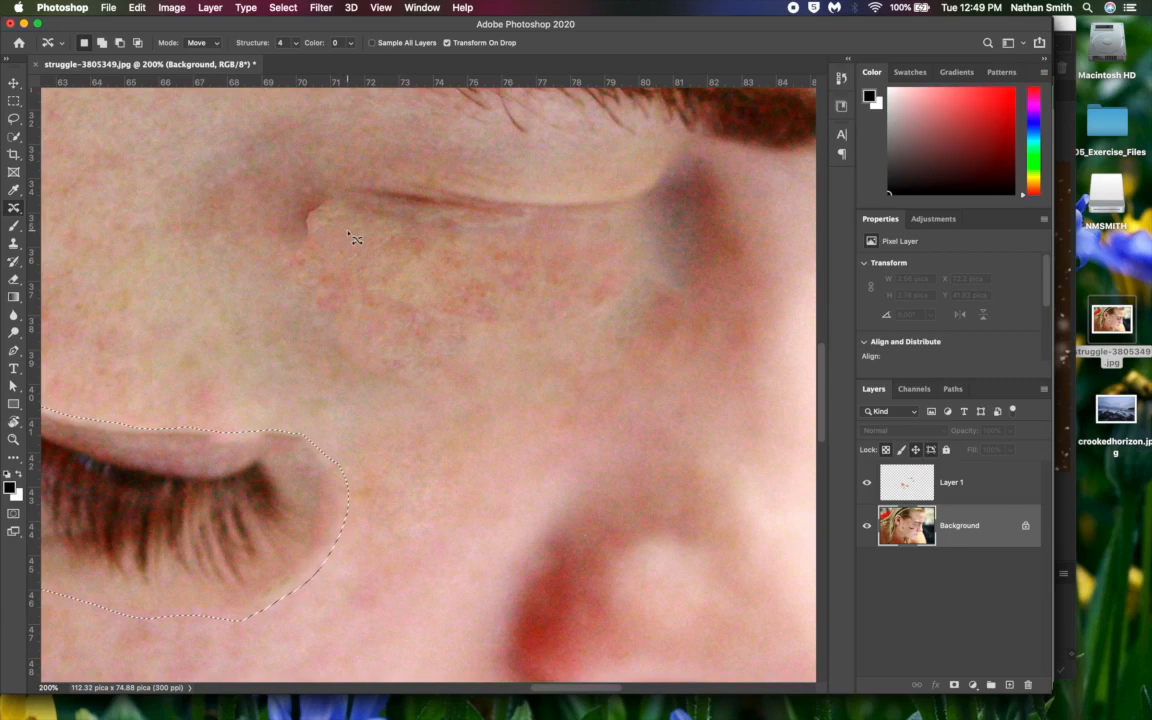
scroll(340, 232, left, 5)
scroll(340, 232, down, 2)
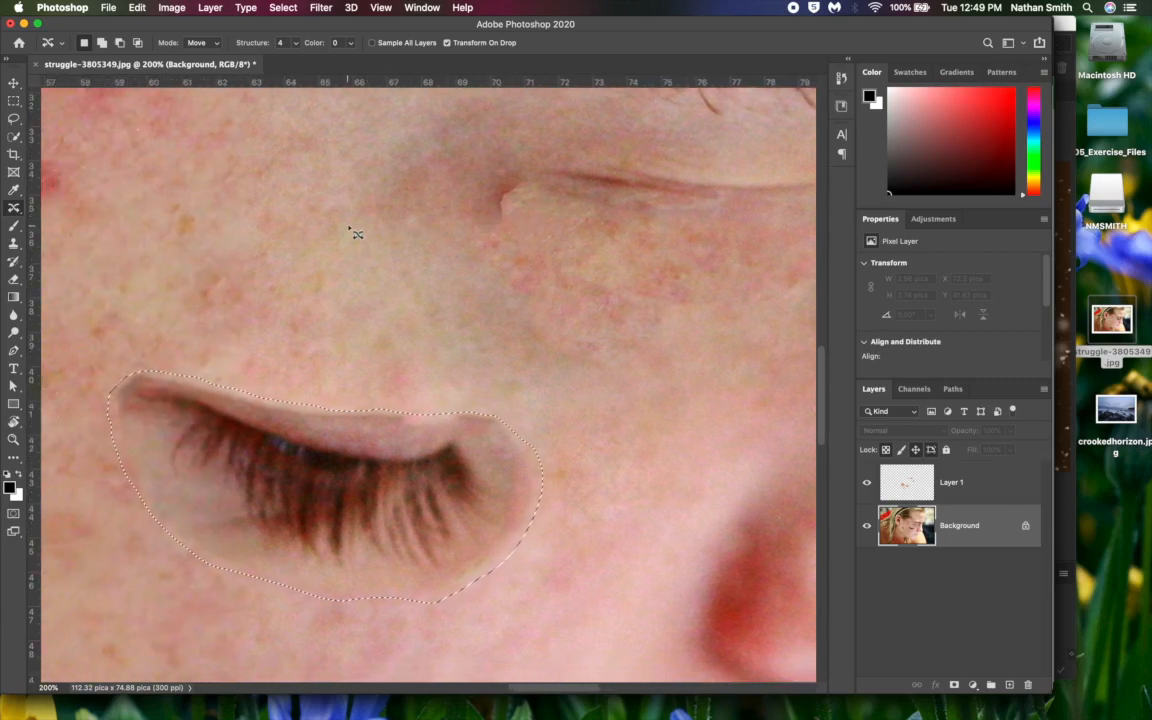